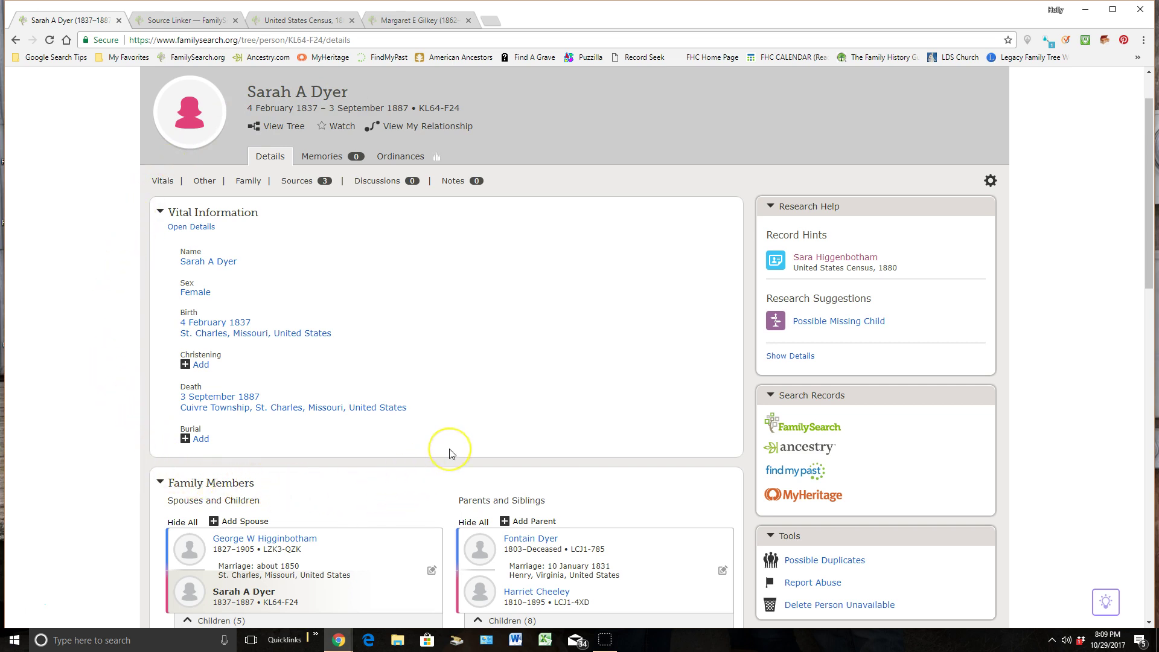
- Expand the 1850 census source to review its details, then collapse it again
scroll(450, 452, down, 5)
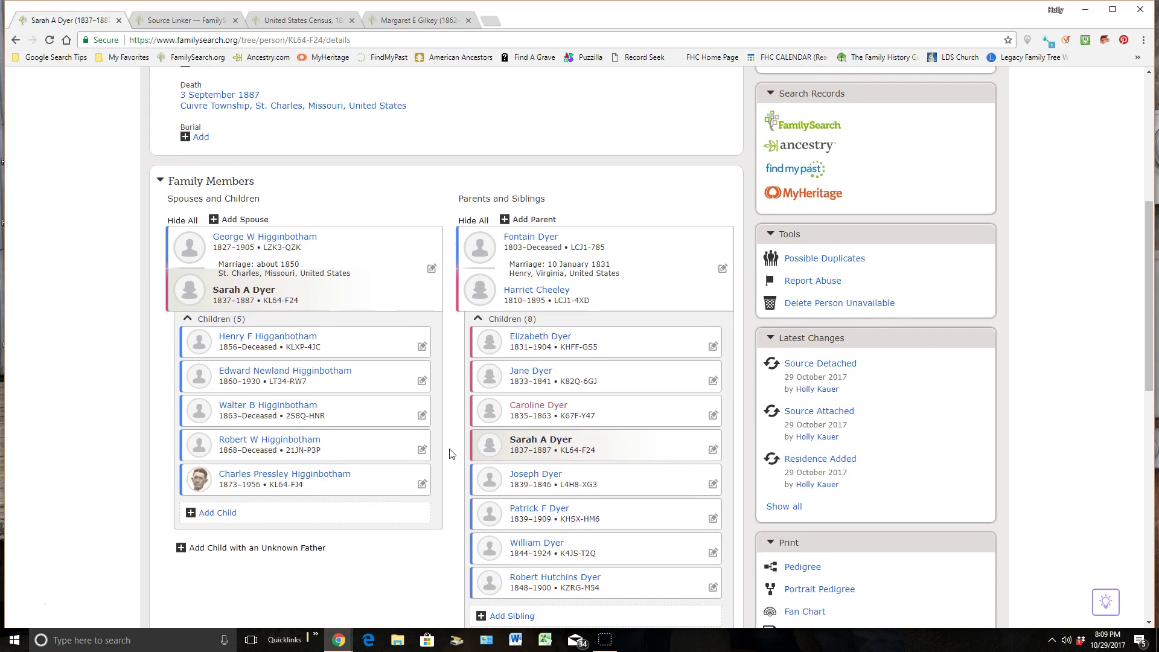
scroll(449, 453, down, 5)
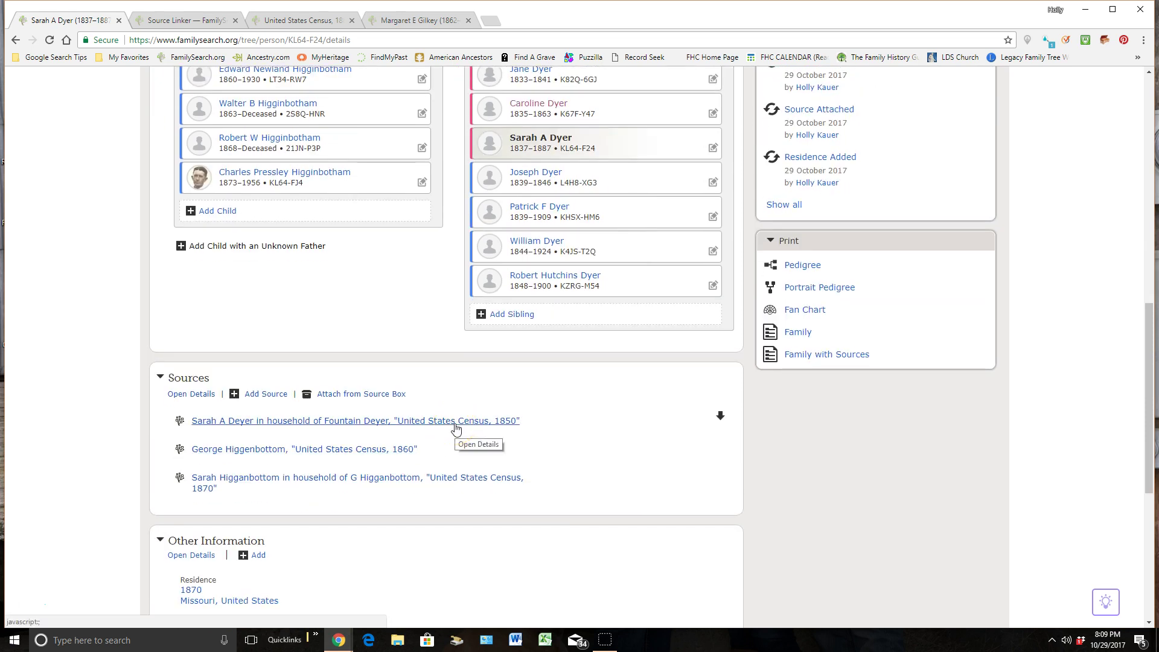
click(455, 421)
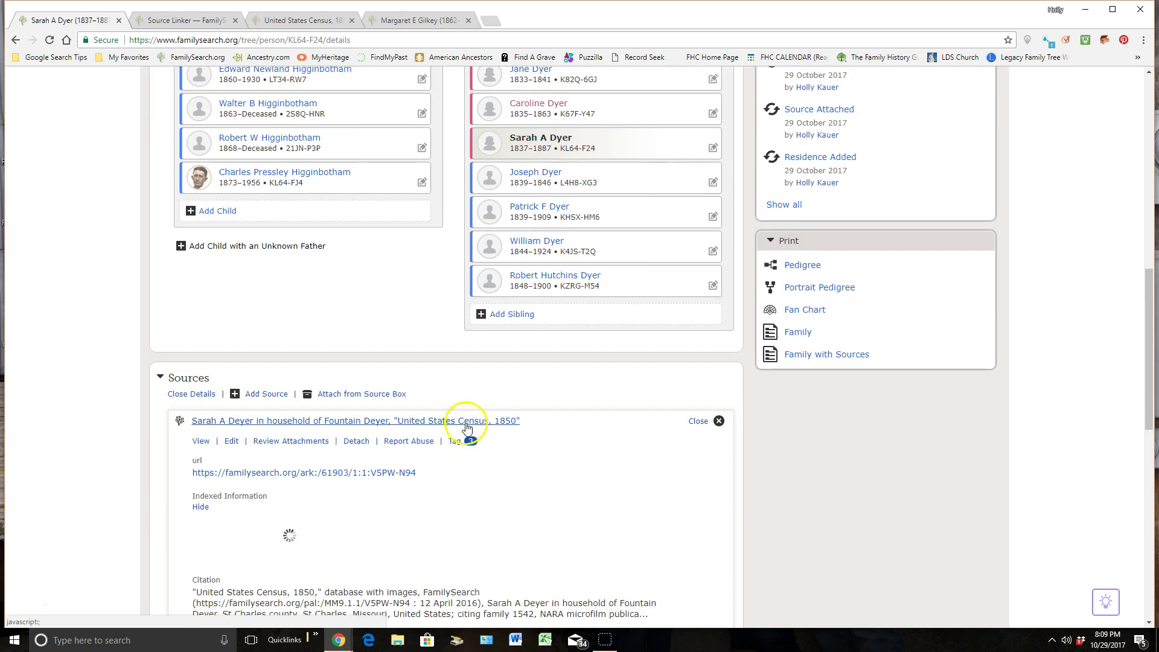
scroll(615, 433, down, 1)
scroll(616, 433, down, 4)
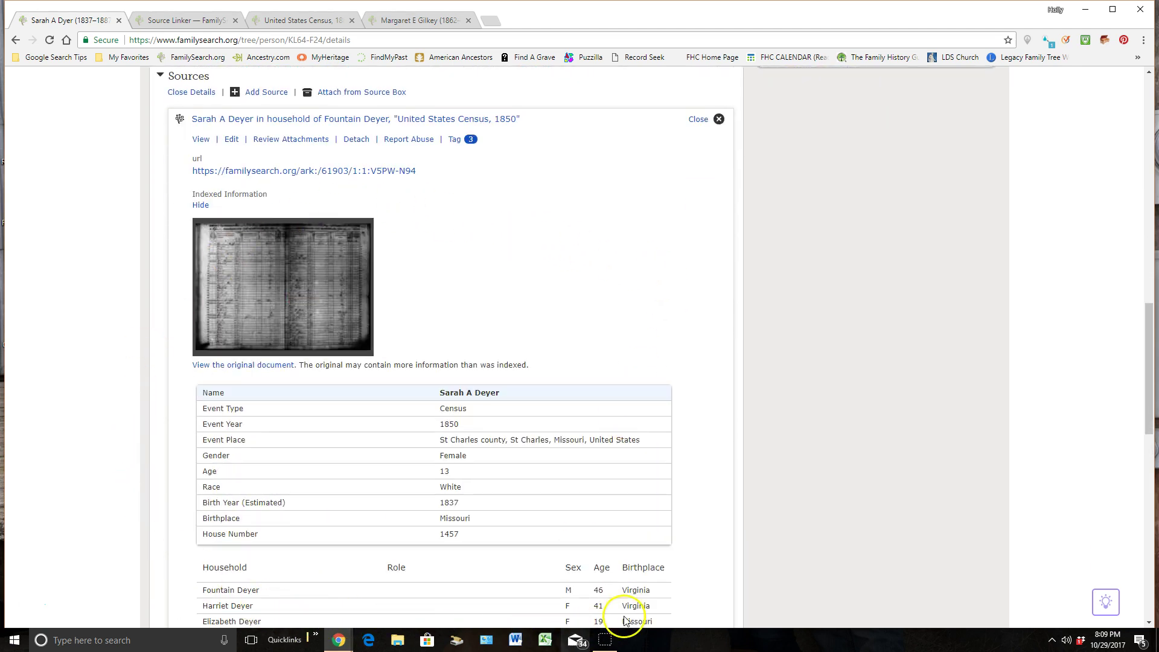
scroll(778, 565, down, 2)
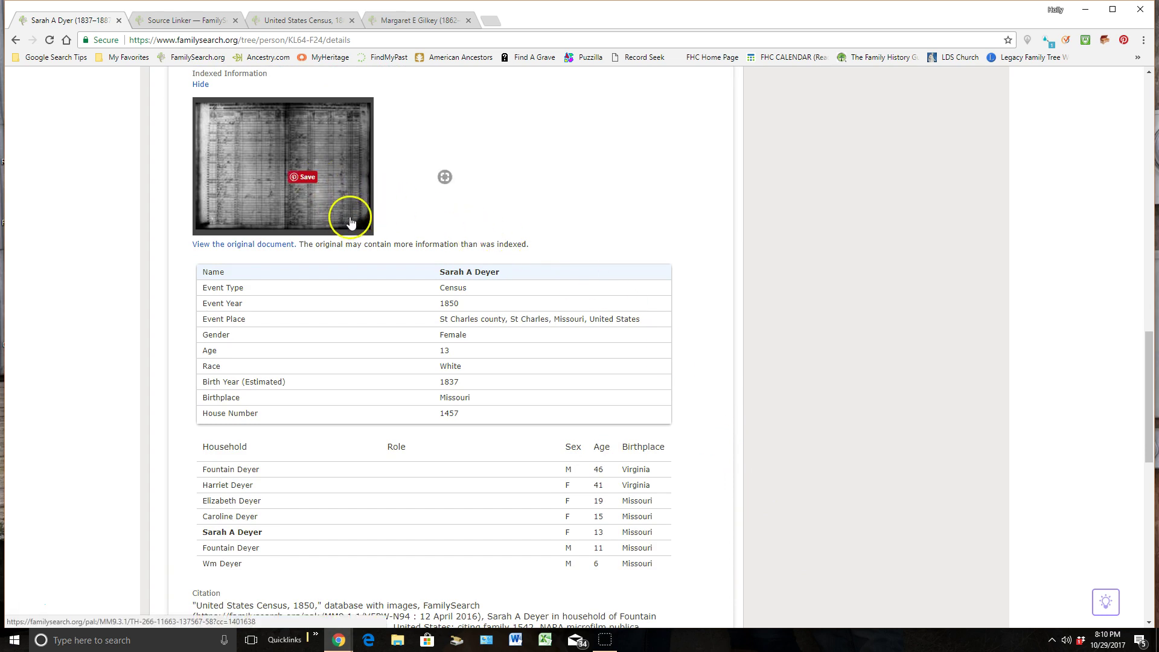
scroll(1029, 373, up, 5)
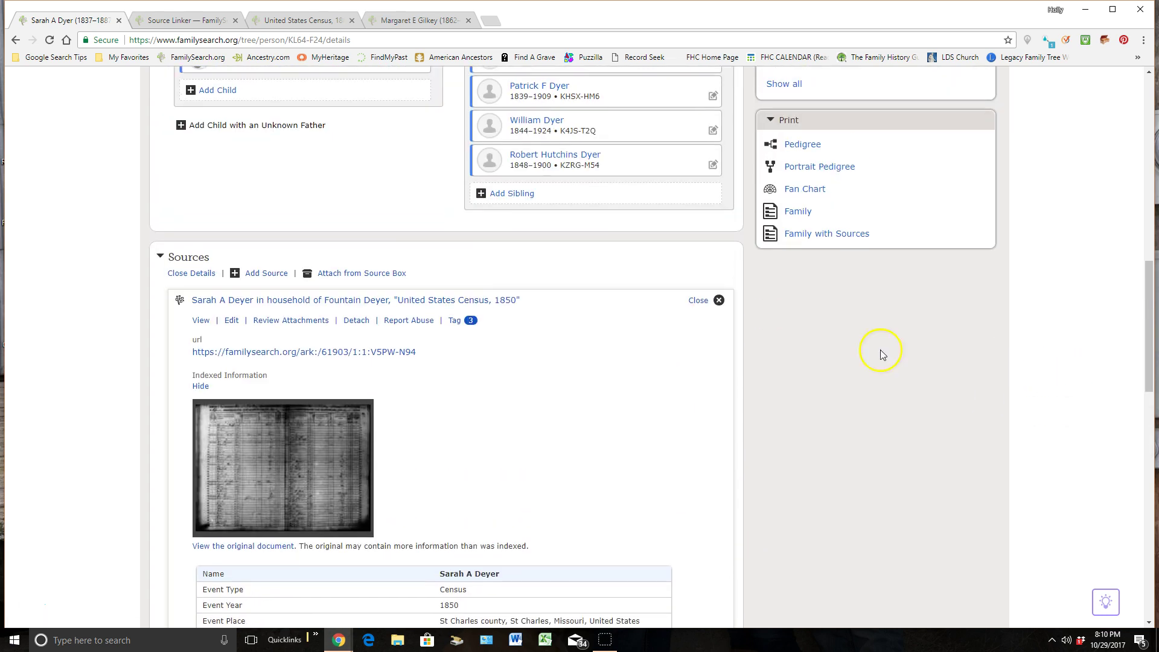
click(693, 301)
scroll(957, 426, up, 7)
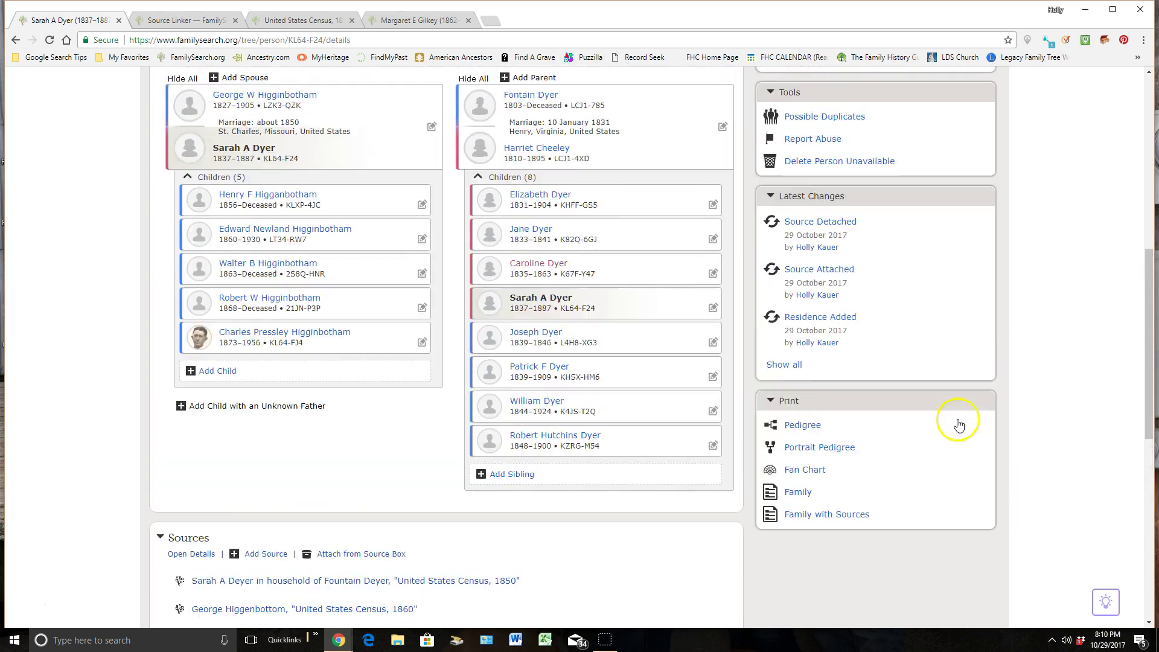
scroll(958, 426, up, 5)
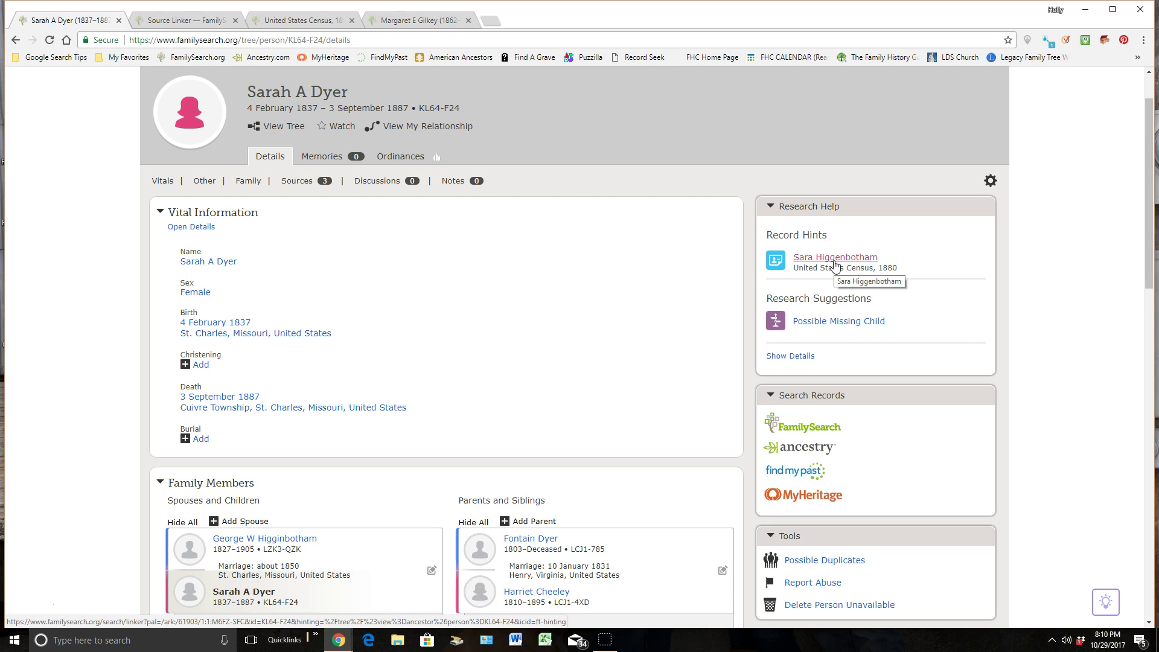
- Preview the 1880 census record hint, look through its contents, then dismiss it
click(836, 263)
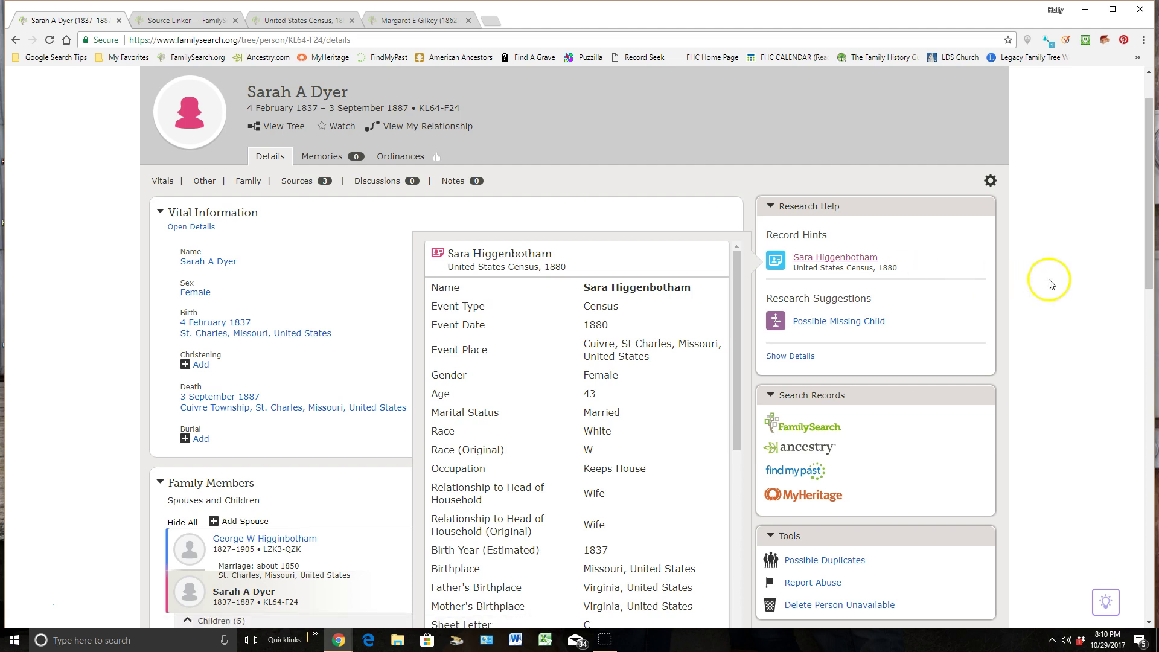
scroll(1048, 281, down, 2)
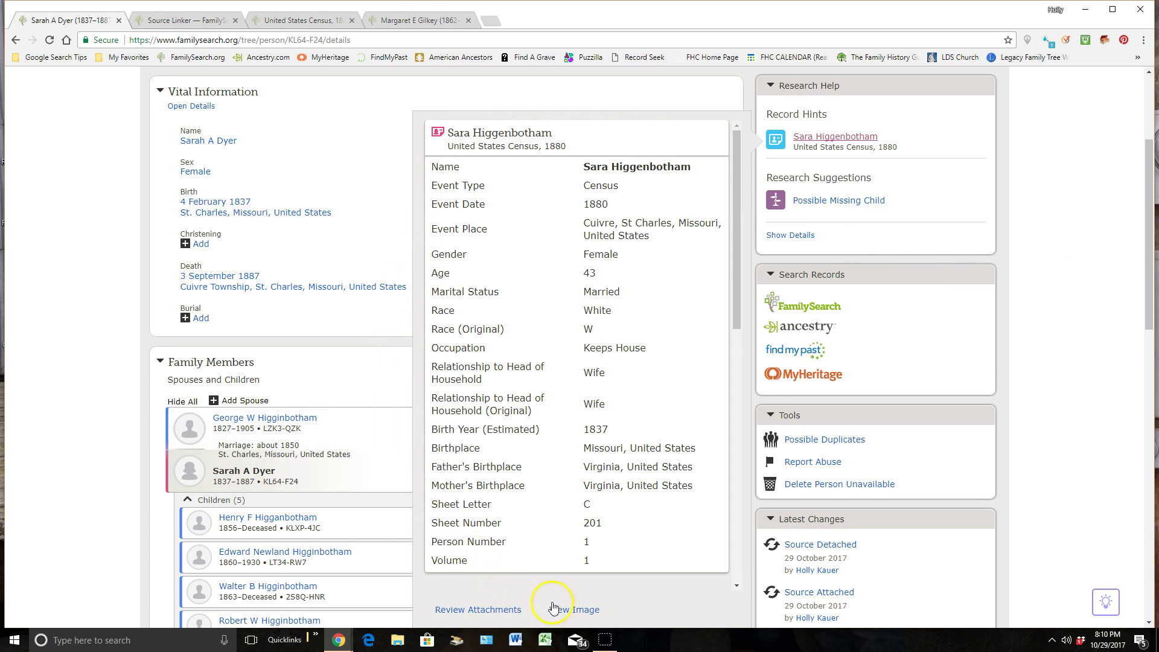
drag(737, 309, 747, 449)
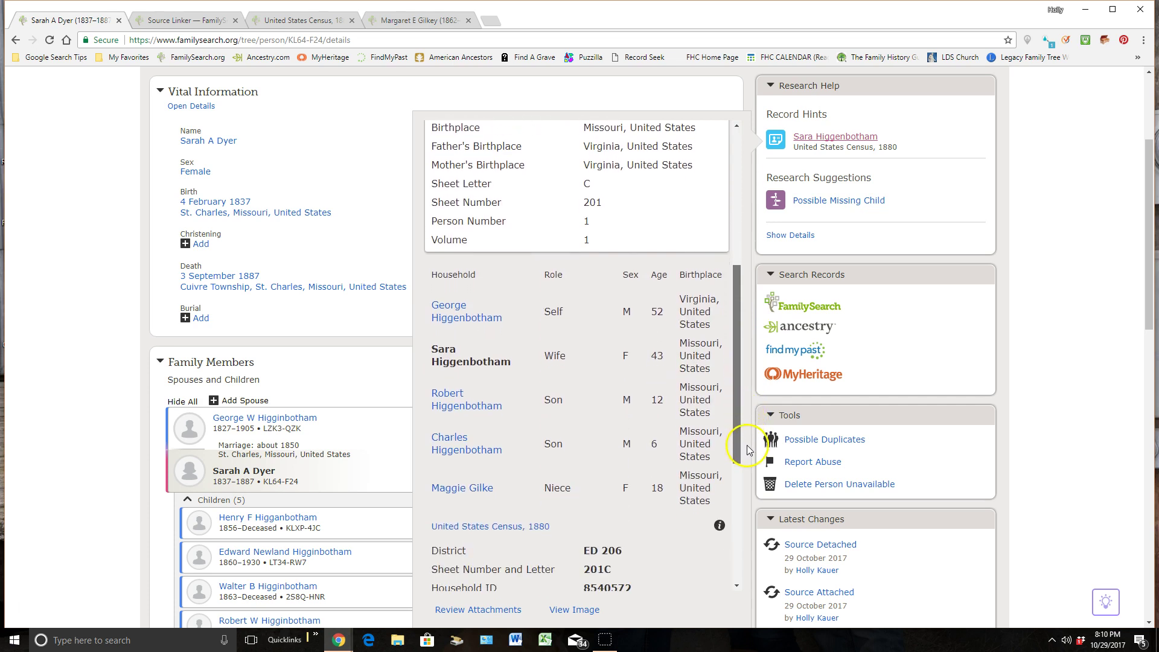
scroll(1102, 379, down, 2)
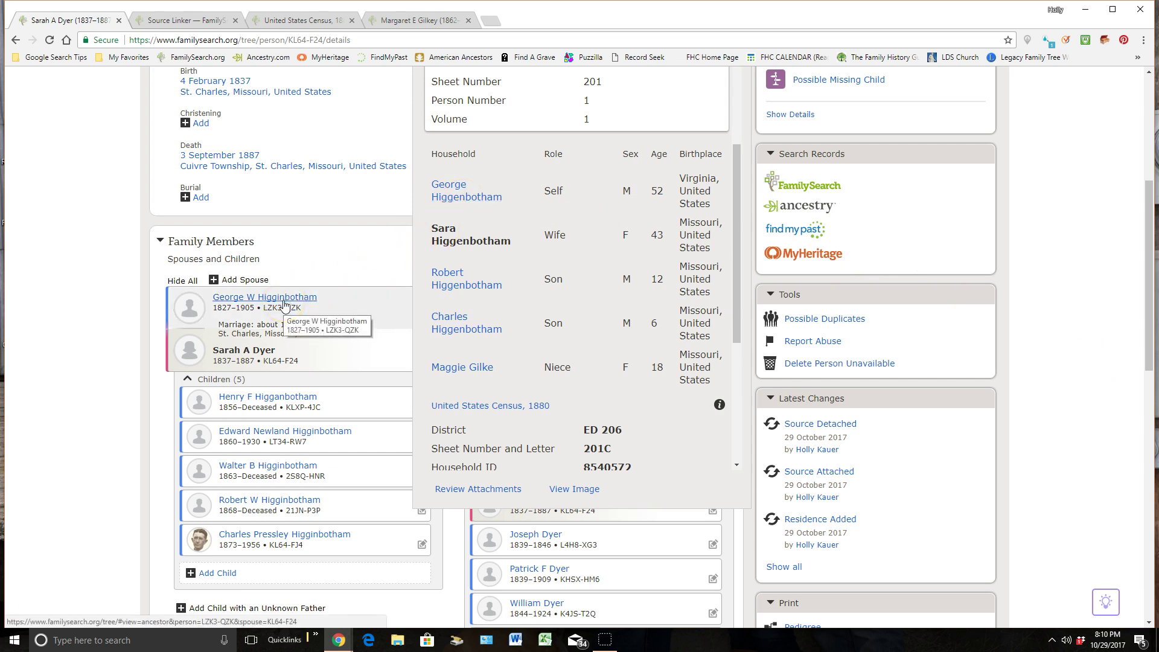
click(449, 291)
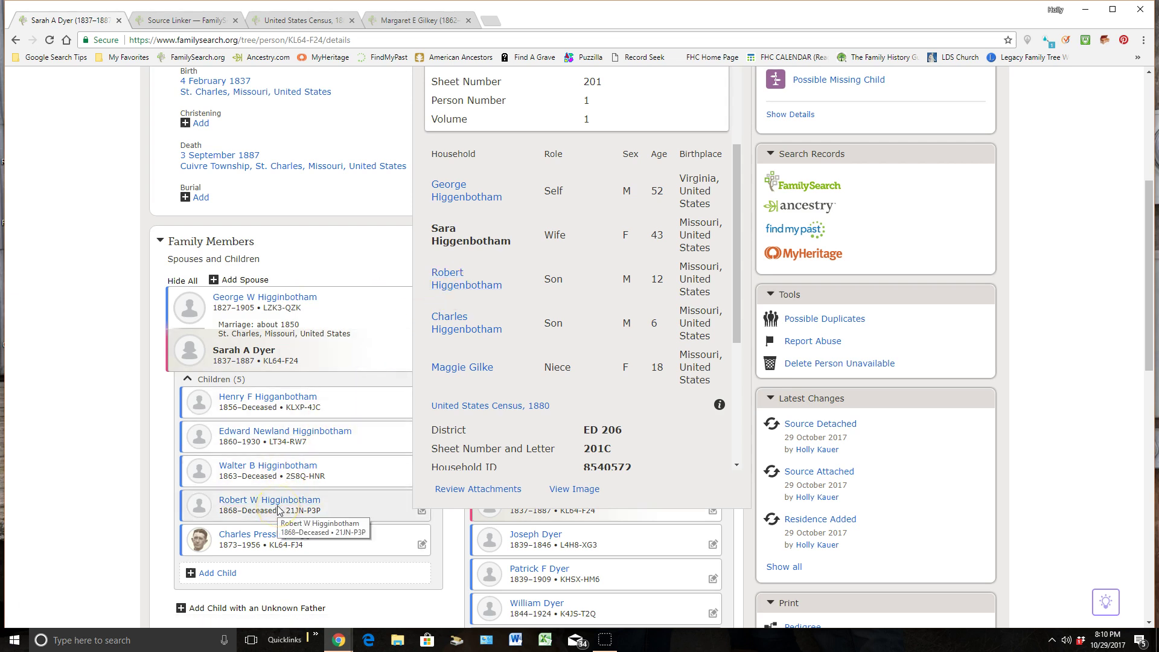
click(457, 369)
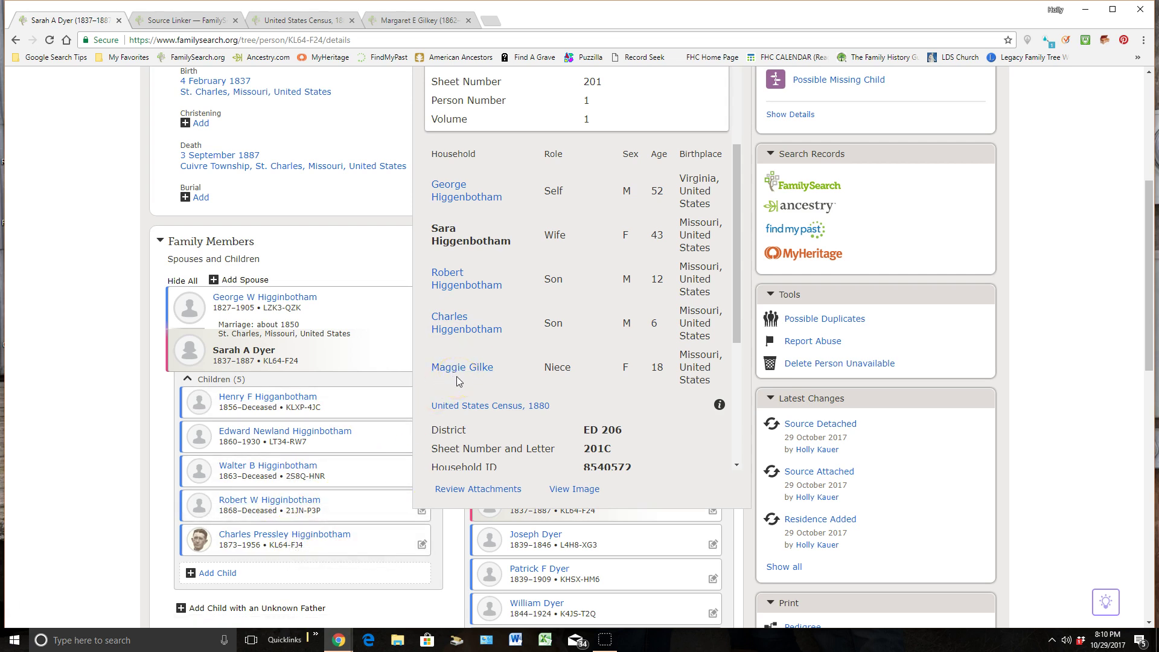
click(552, 380)
click(1084, 311)
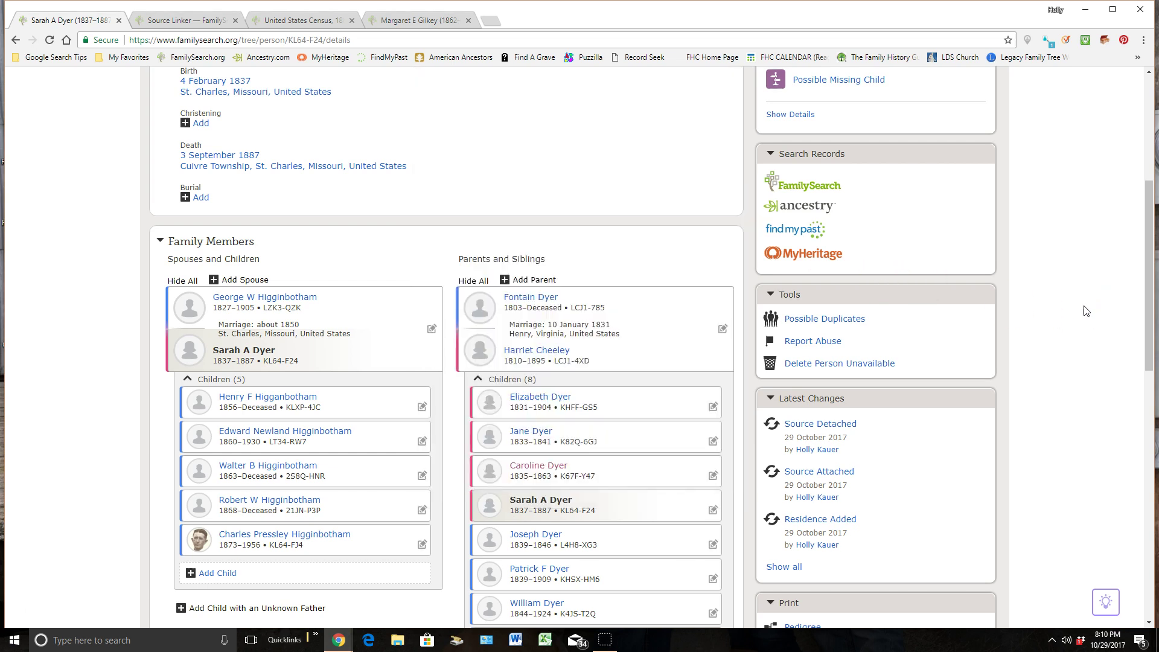
- Reopen the Sara Higgenbotham 1880 census hint and move to its Source Linker comparison
click(677, 389)
scroll(677, 389, down, 1)
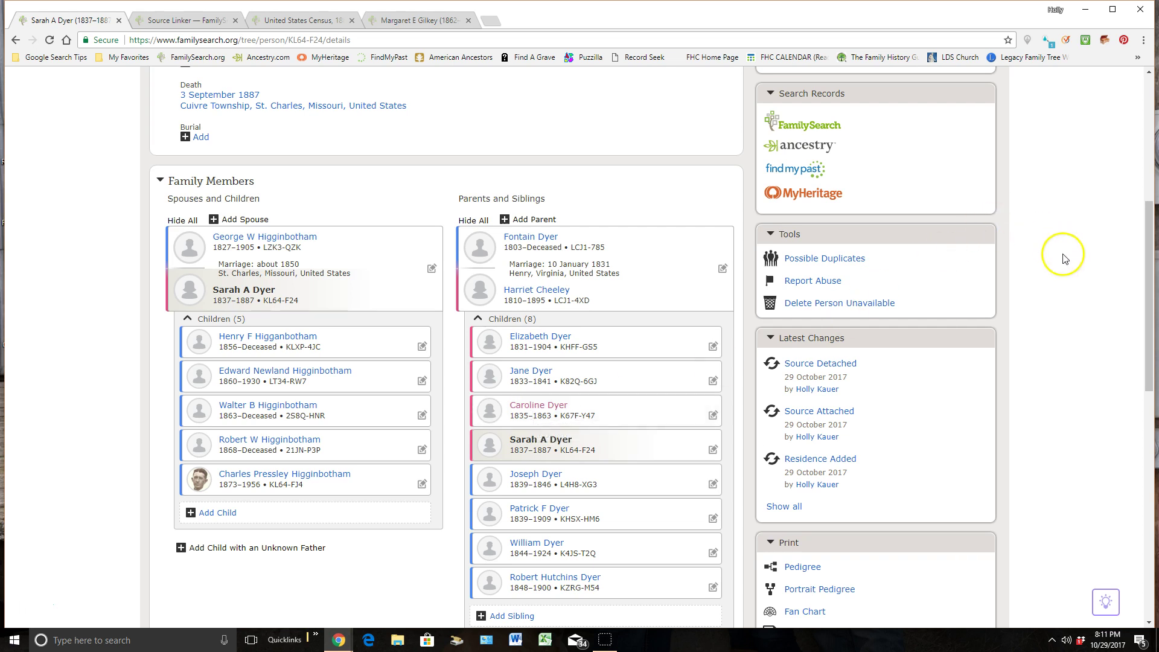
scroll(1063, 261, up, 6)
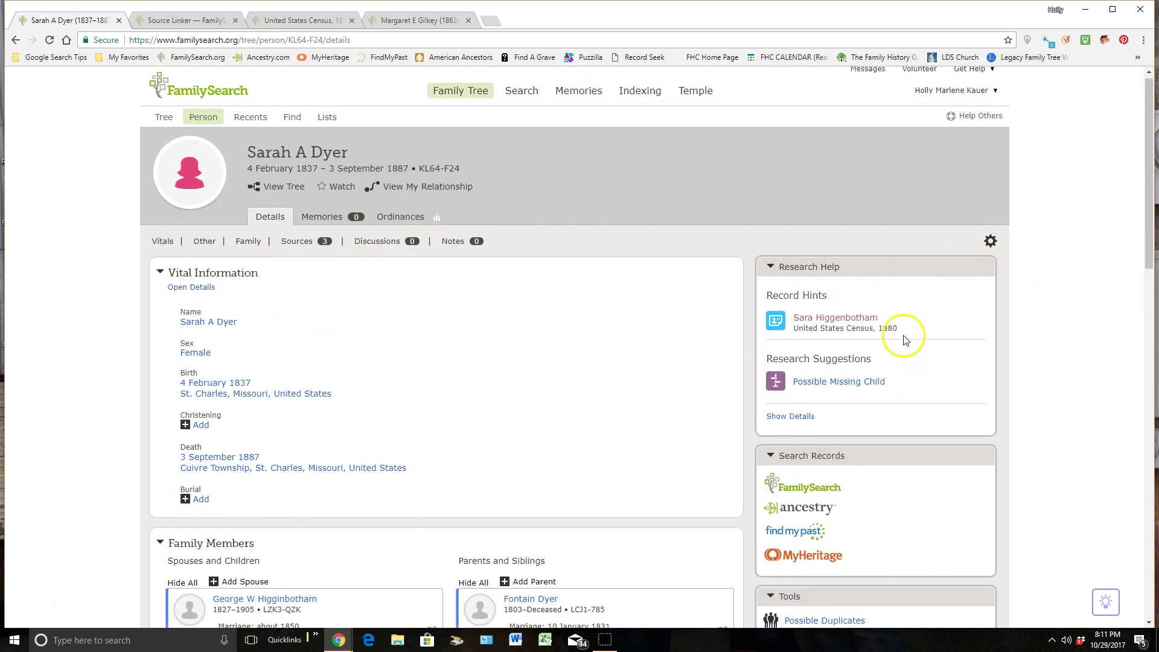
click(816, 320)
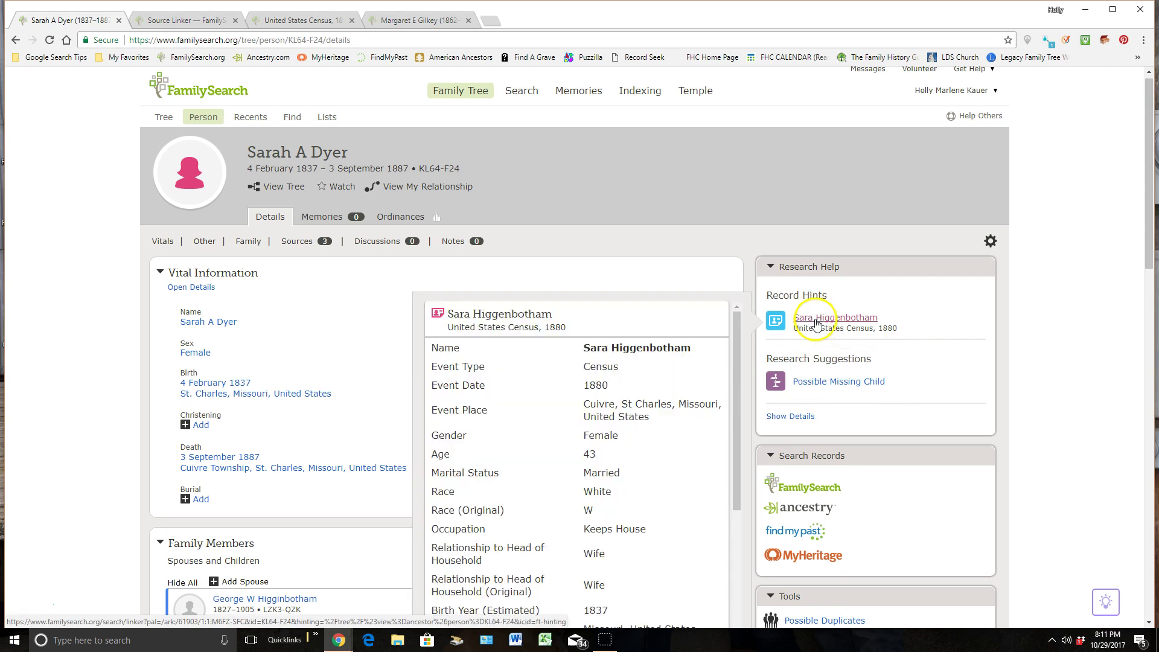
scroll(1046, 355, down, 3)
scroll(1046, 355, down, 2)
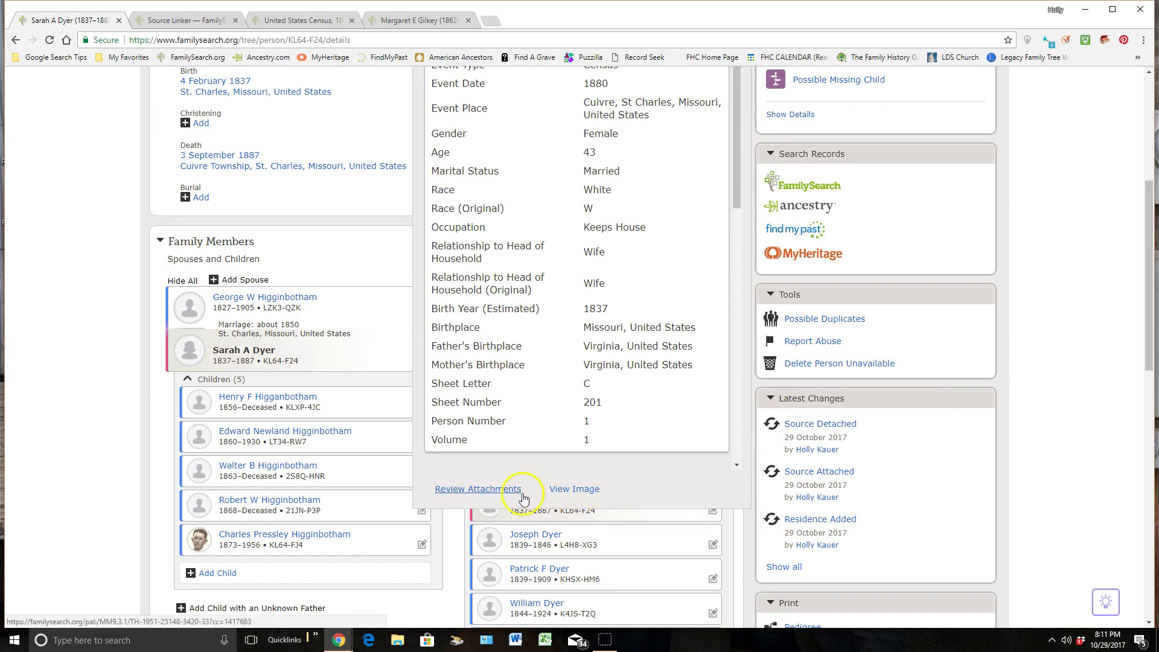
click(179, 23)
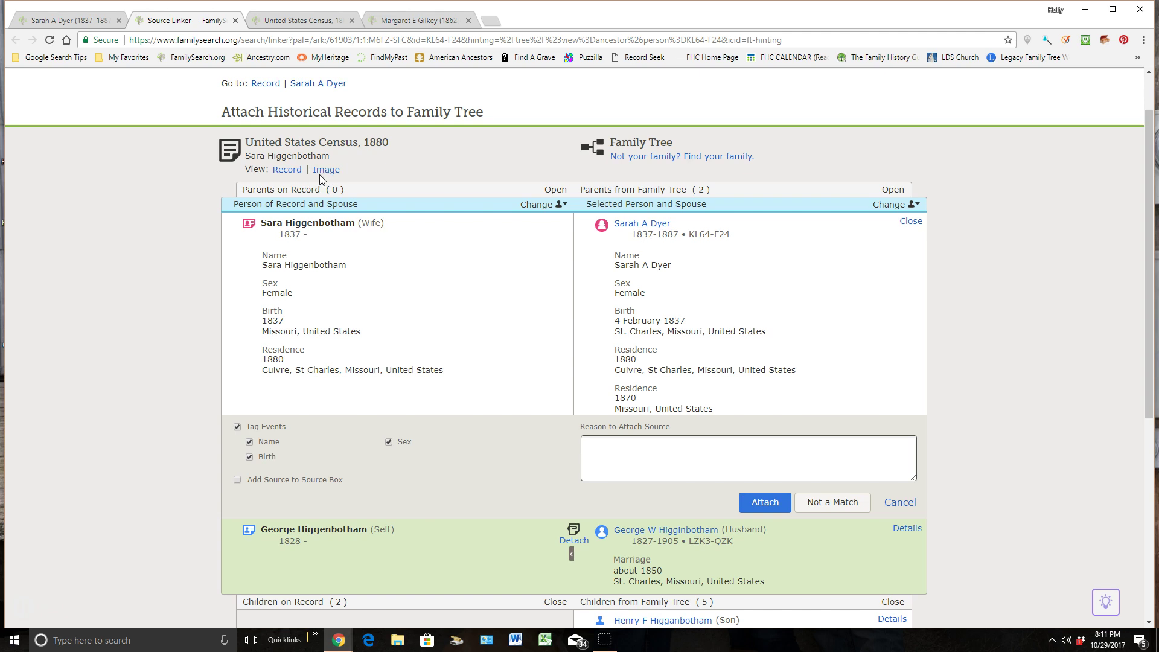
- Open census image 39 of 50 and pan past the Elliot and Carter rows to the Higginbotham household
click(305, 20)
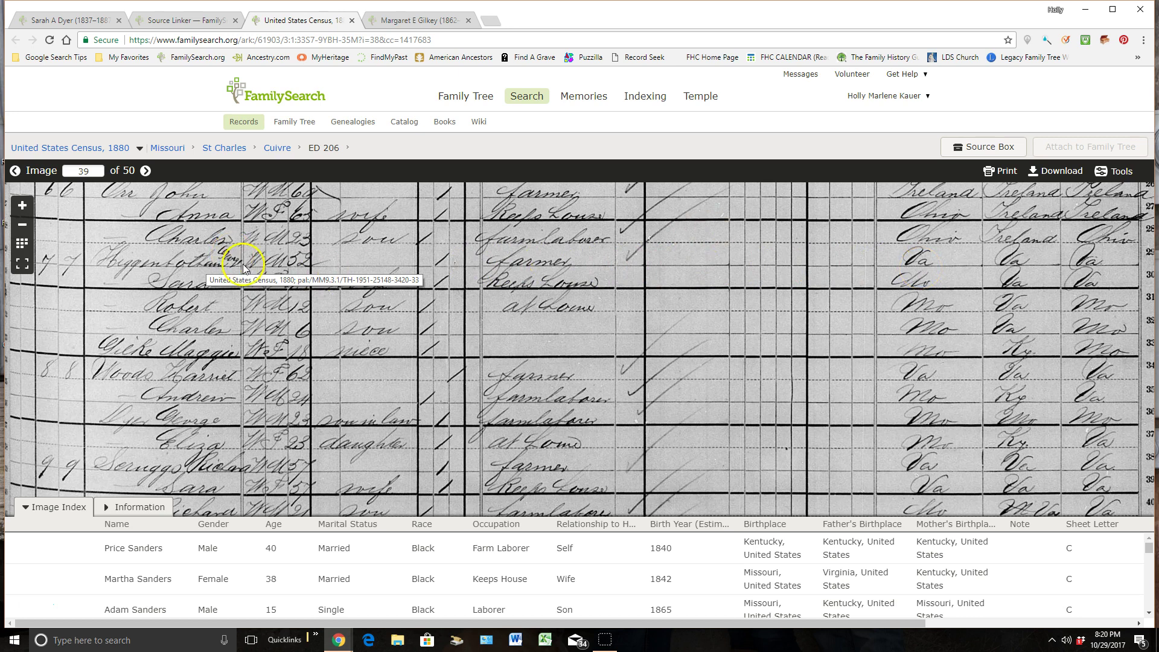
scroll(550, 370, up, 4)
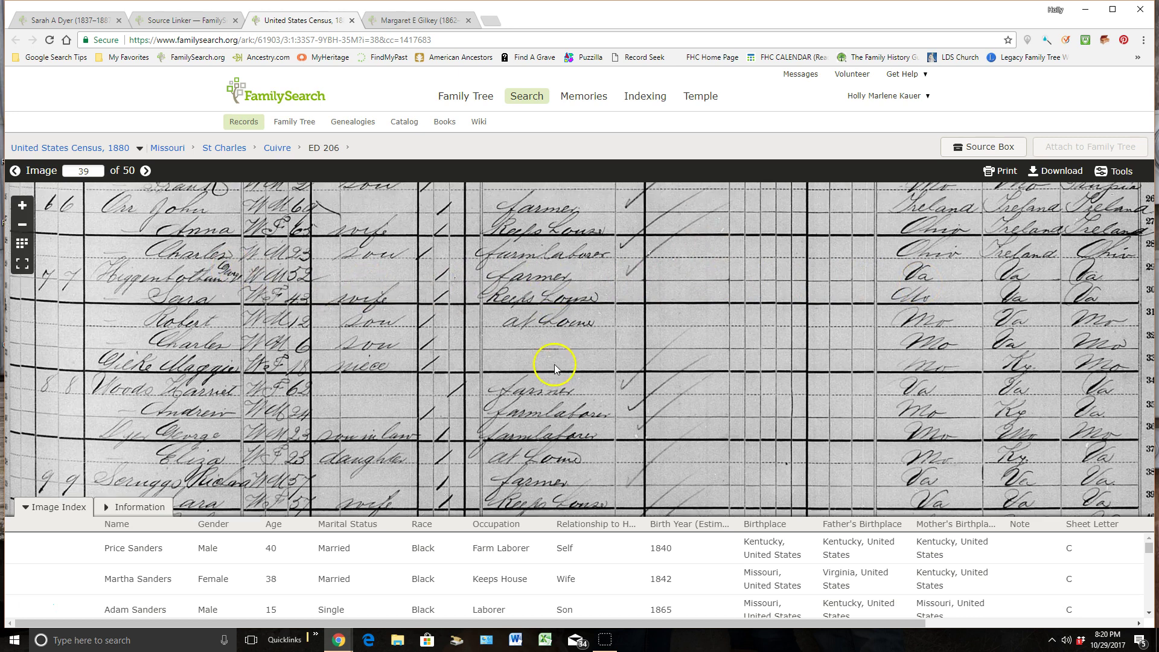
scroll(559, 460, up, 7)
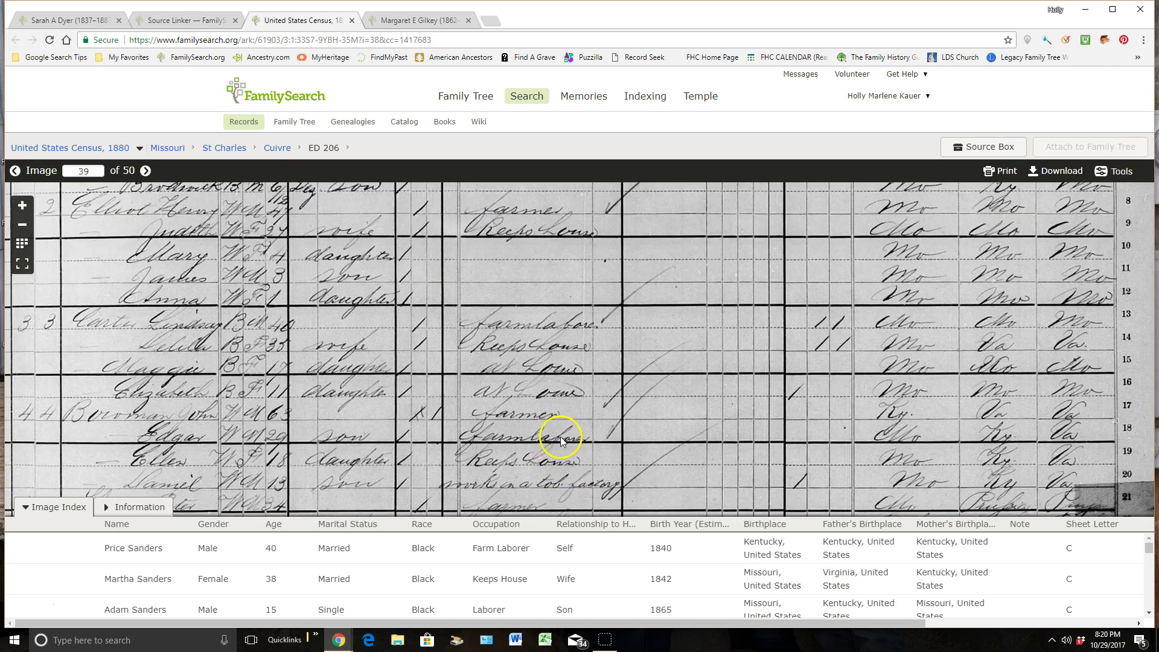
scroll(570, 374, up, 2)
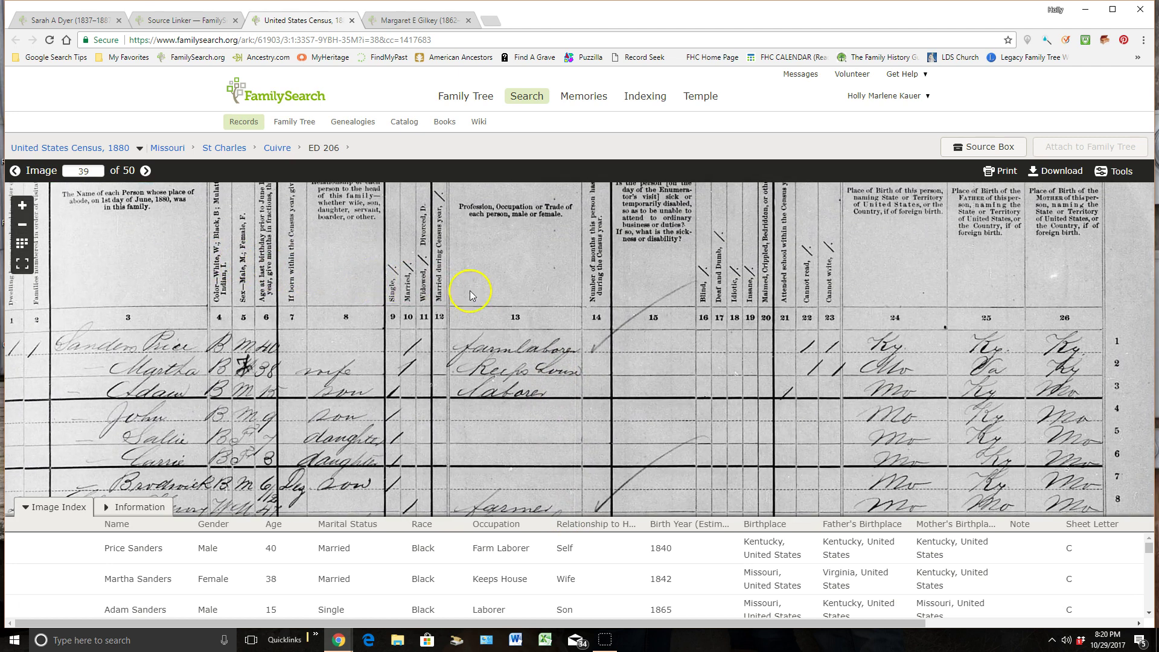
drag(789, 391, 835, 147)
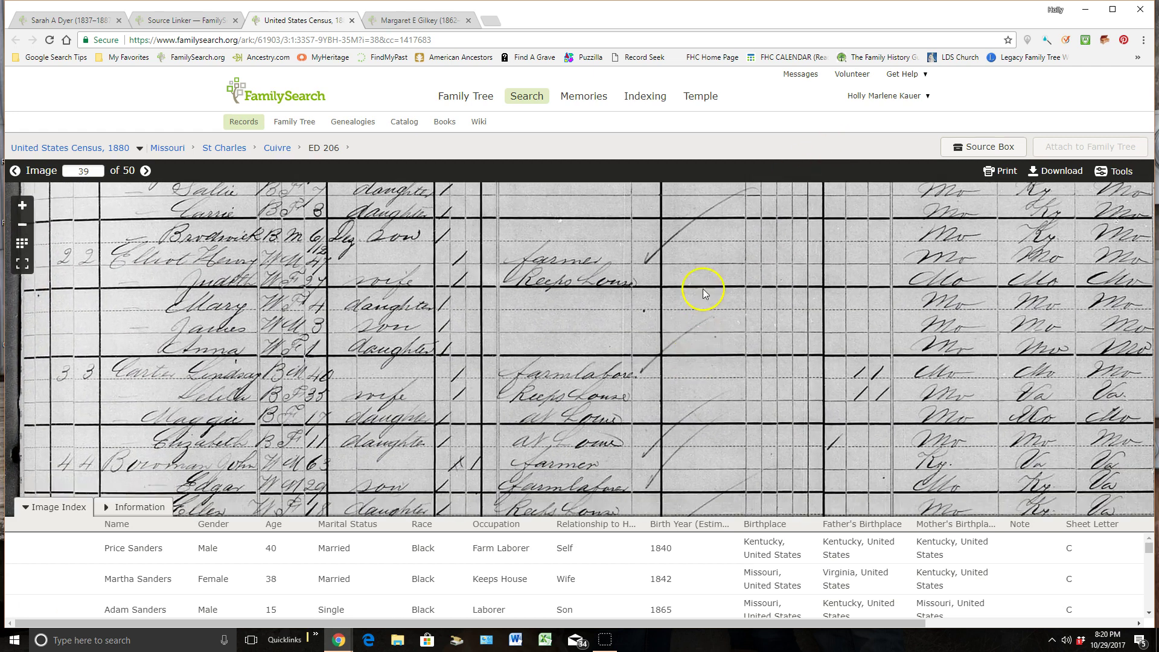
scroll(701, 289, down, 4)
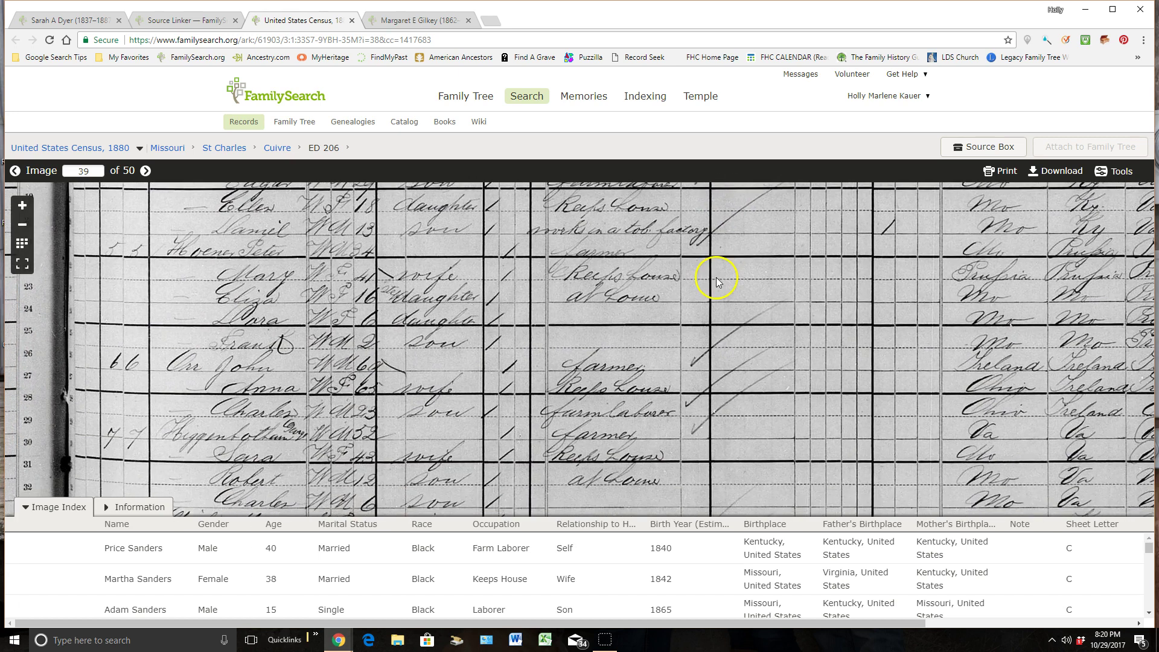
drag(705, 353, 677, 232)
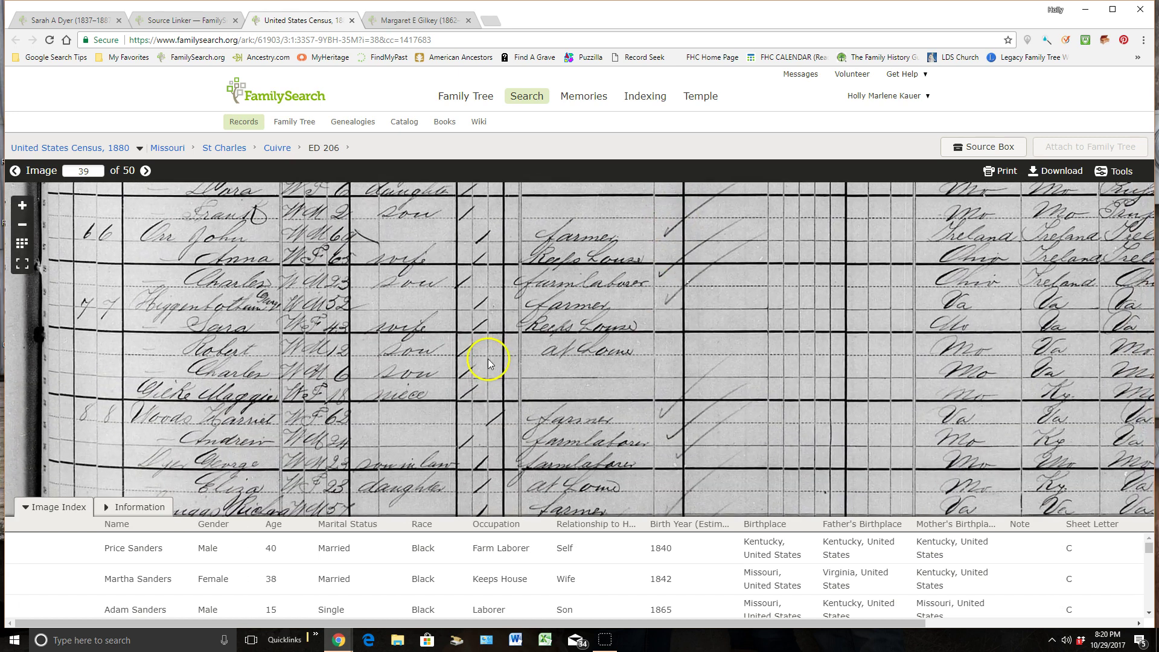
drag(488, 358, 466, 285)
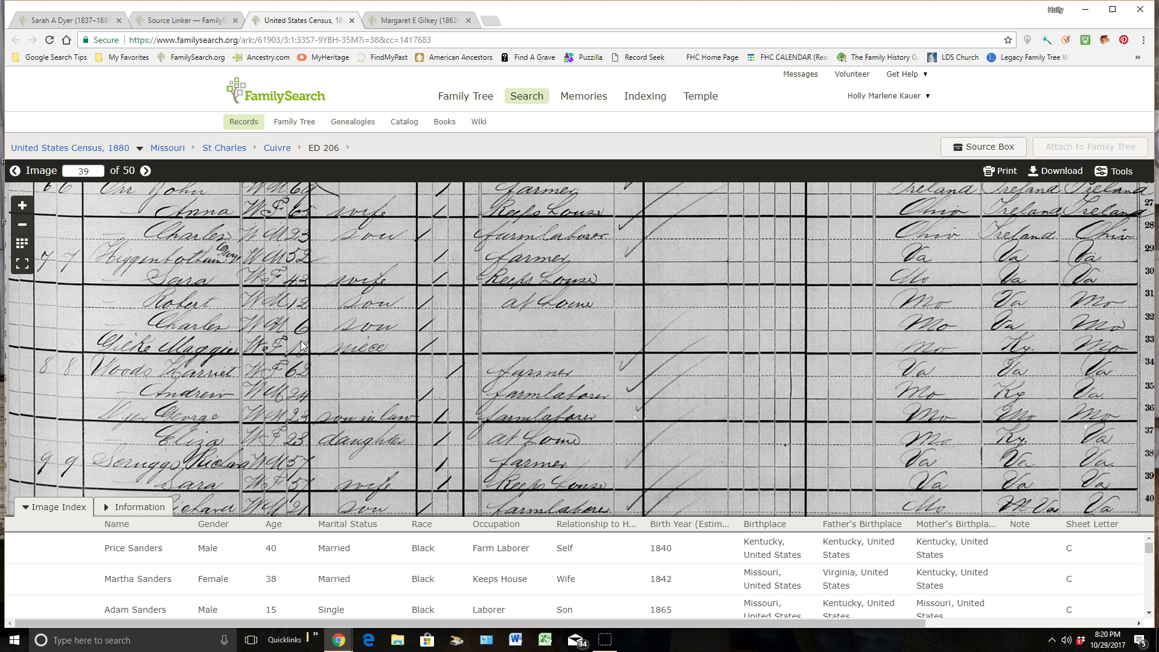
click(47, 21)
click(57, 200)
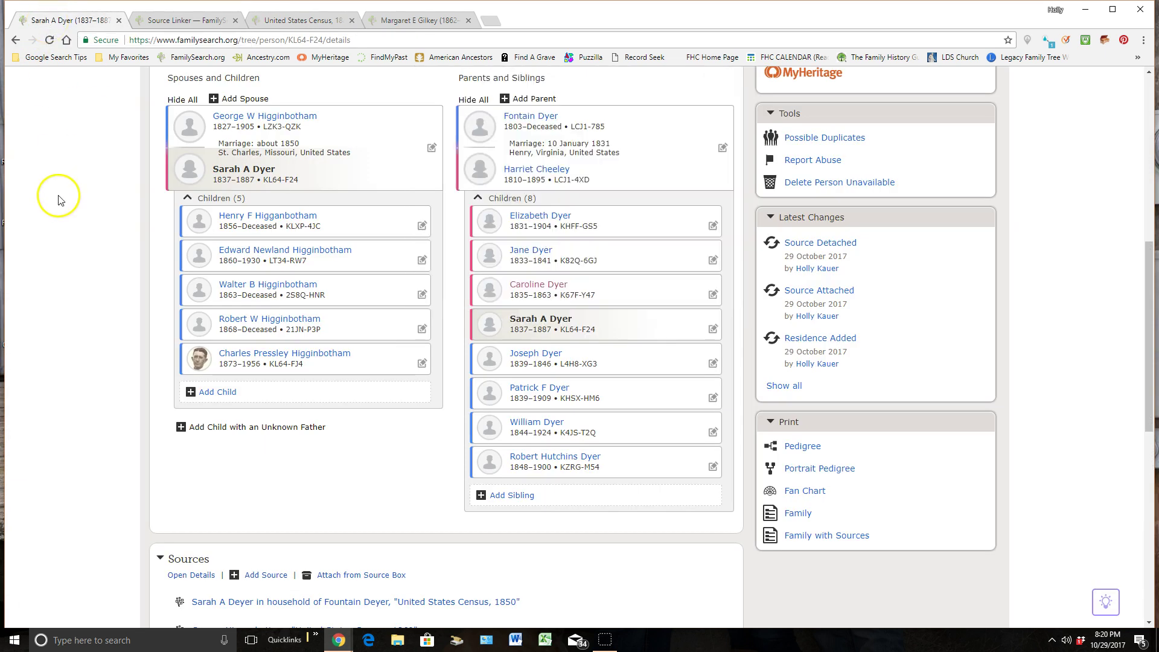
click(293, 20)
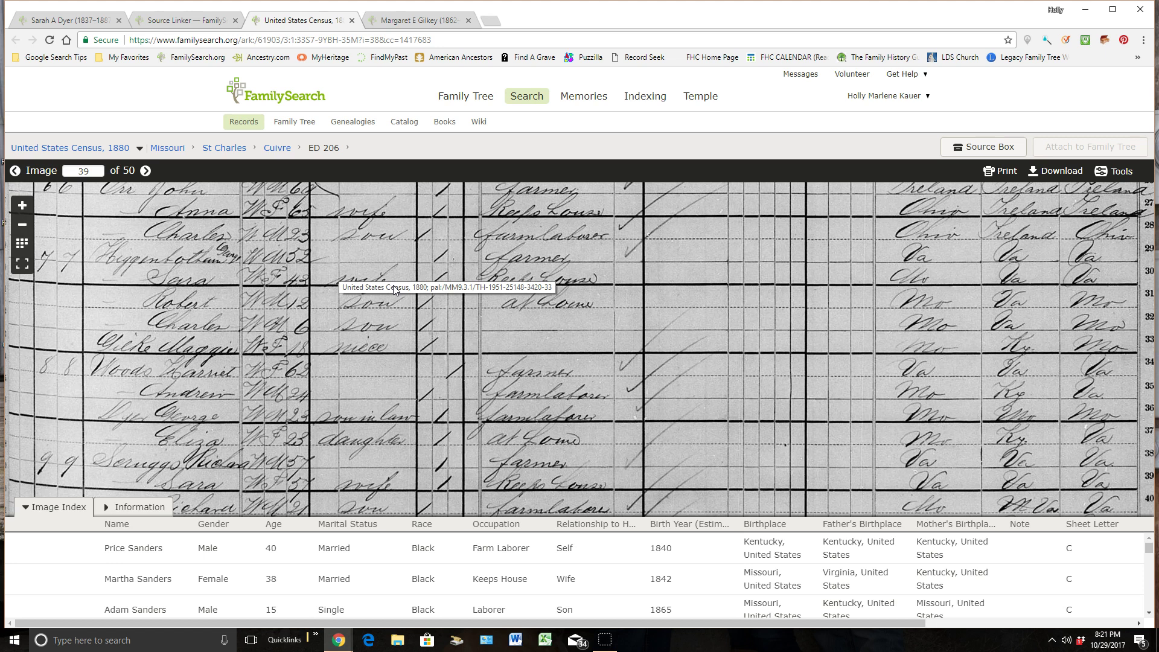
- Return to the Source Linker and scroll through the wife's 1880 census pairing with Name, Birth and Sex tagged
click(181, 20)
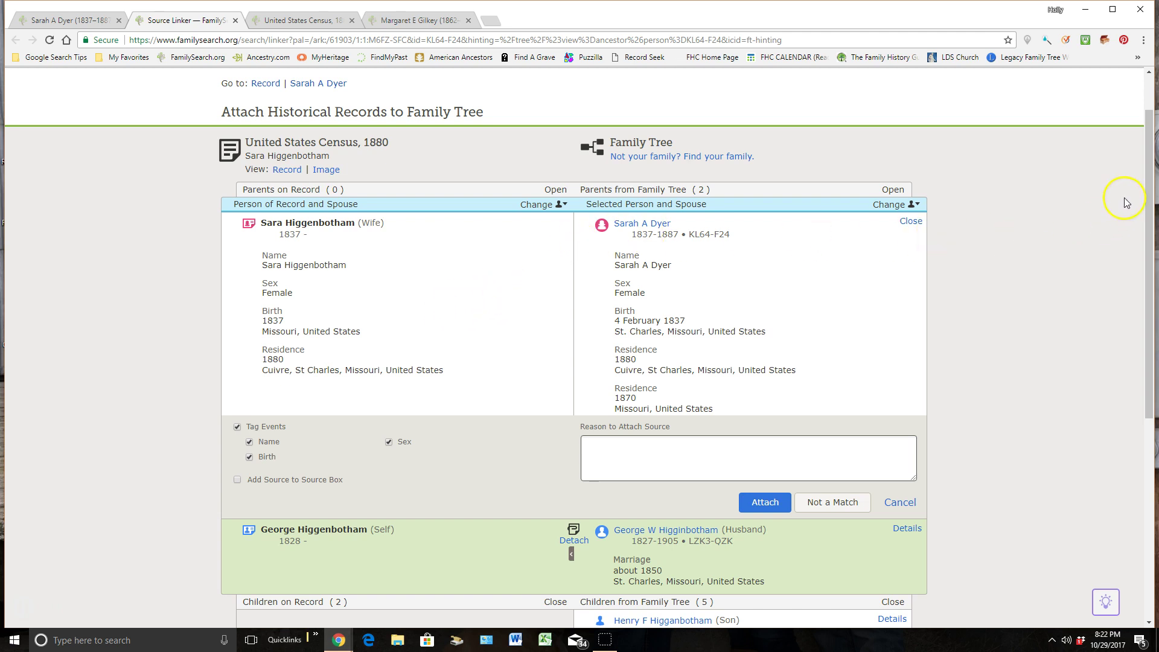
drag(1149, 187, 1138, 332)
mouse_move(272, 558)
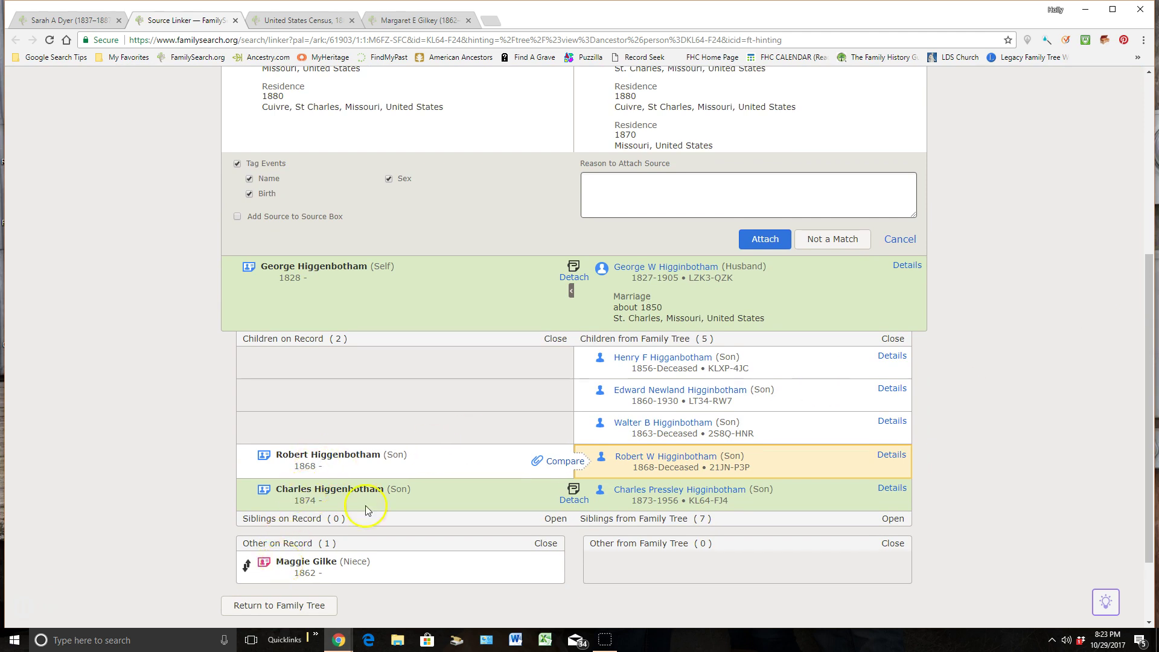
scroll(457, 389, up, 1)
scroll(458, 393, up, 1)
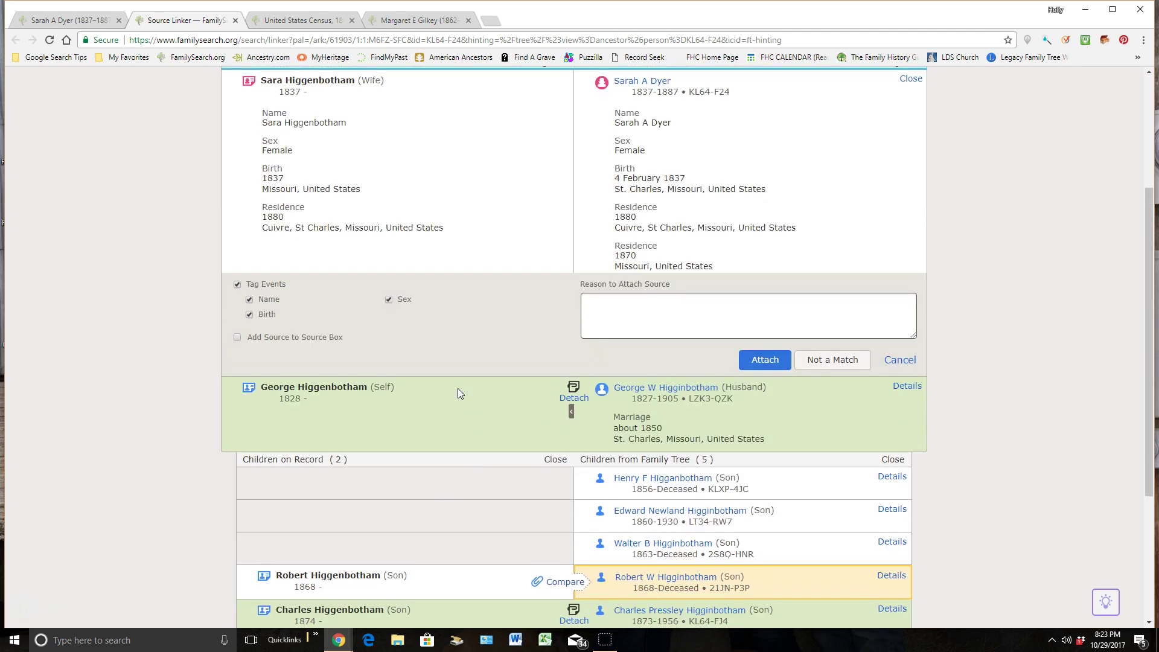
scroll(458, 393, up, 2)
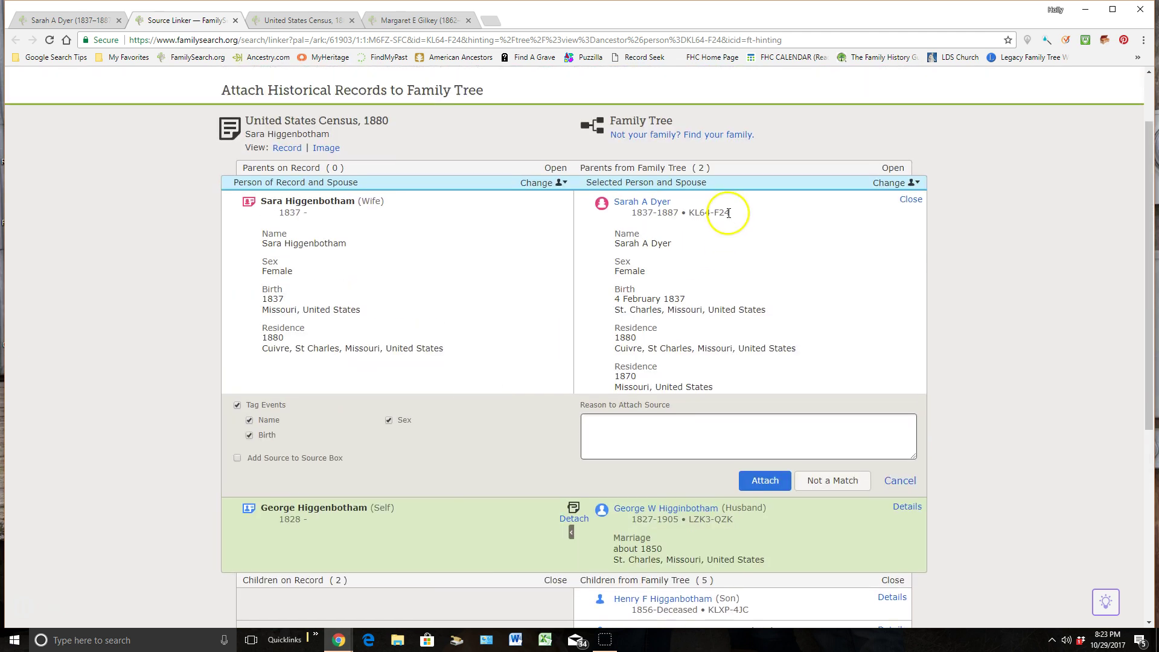
scroll(1066, 414, down, 2)
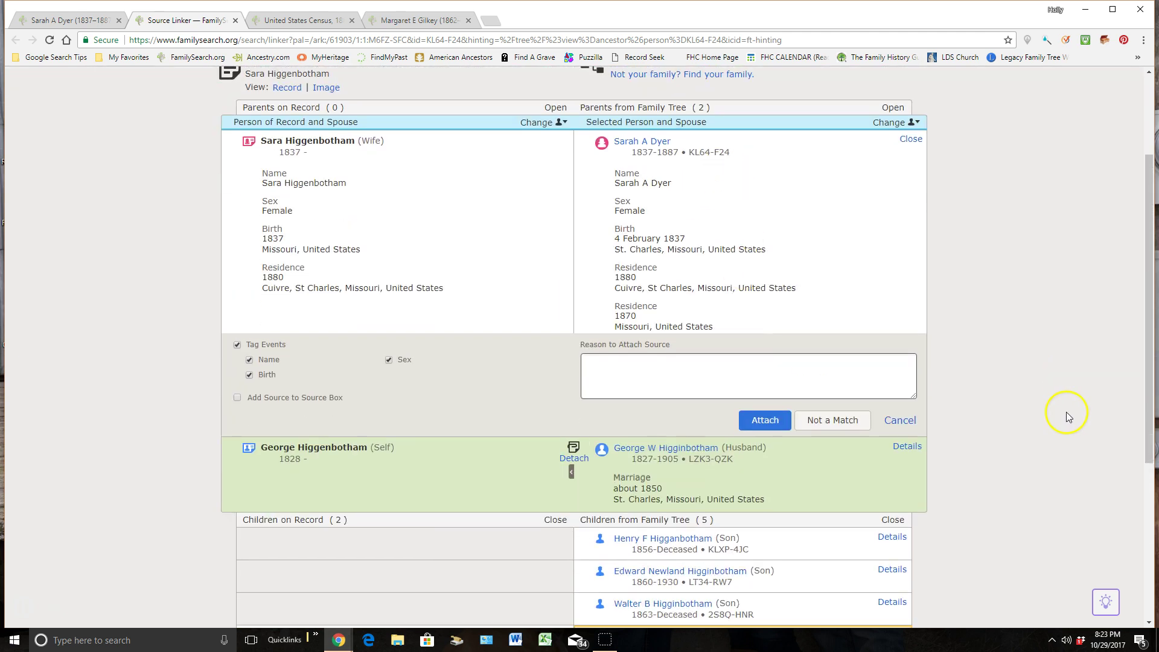
scroll(1038, 501, down, 1)
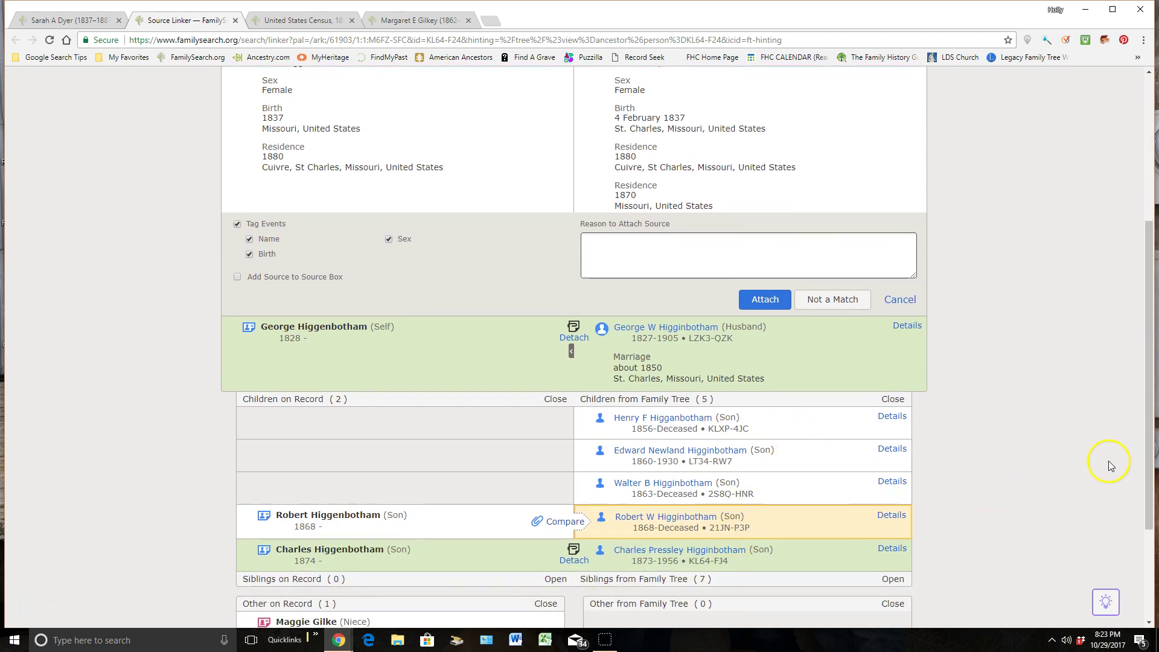
scroll(1111, 465, up, 1)
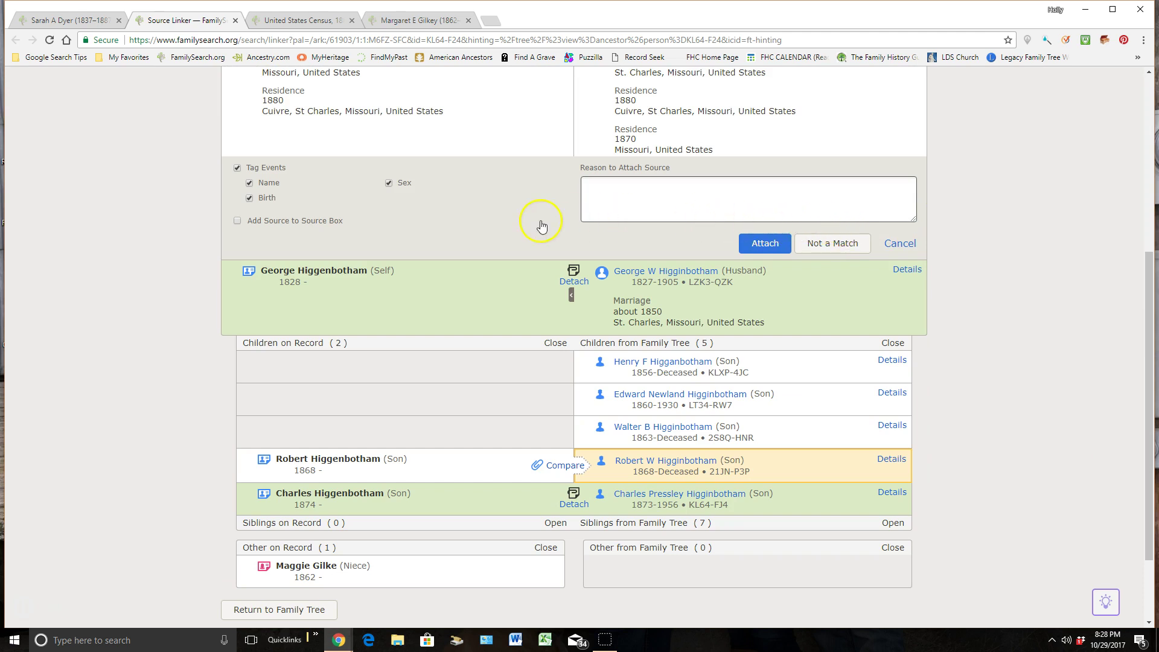
scroll(490, 207, up, 2)
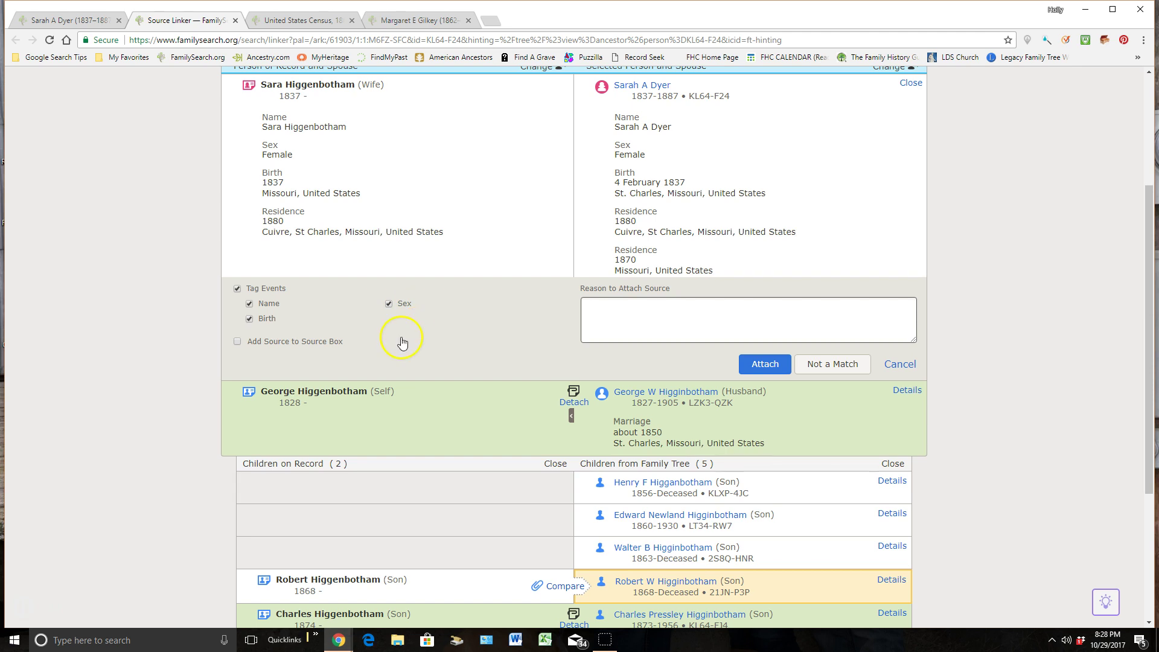
- Check George's spouse matching list, then show Henry F's details: born June 1856, St. Charles
scroll(809, 368, down, 1)
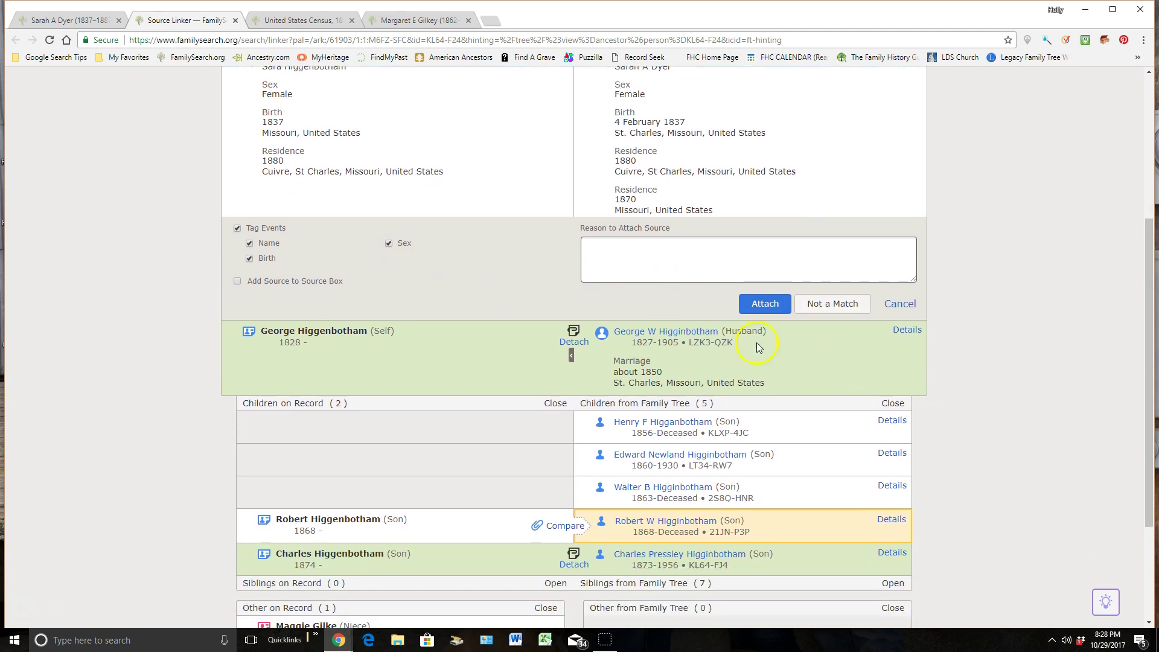
click(572, 357)
click(572, 361)
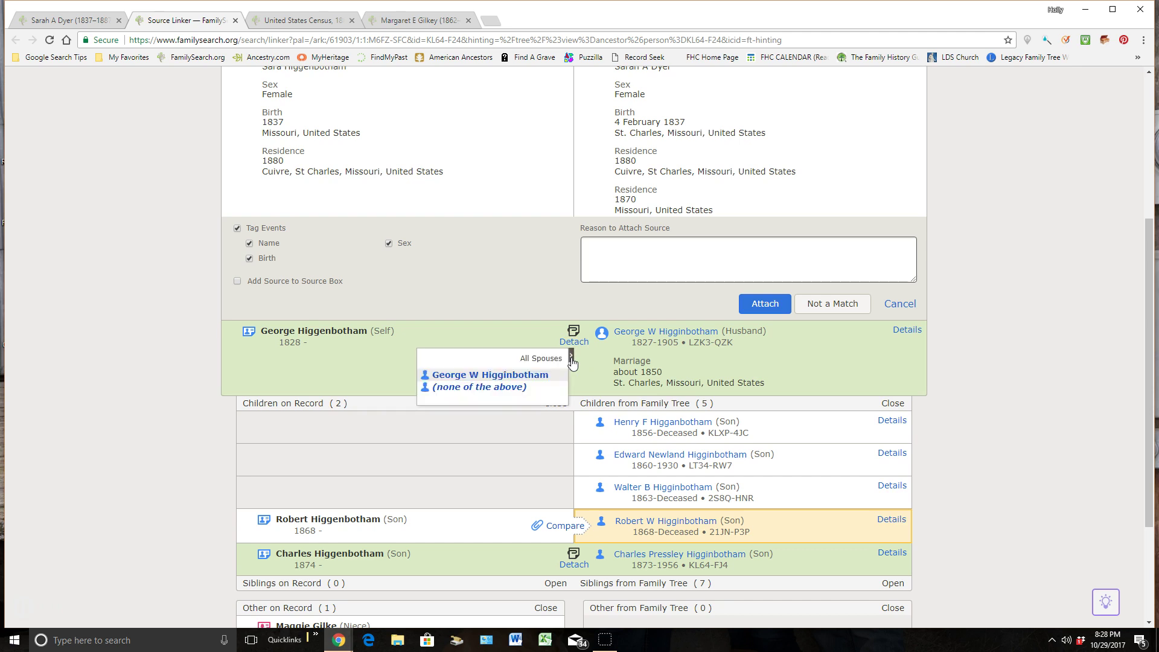
click(499, 387)
scroll(917, 361, down, 3)
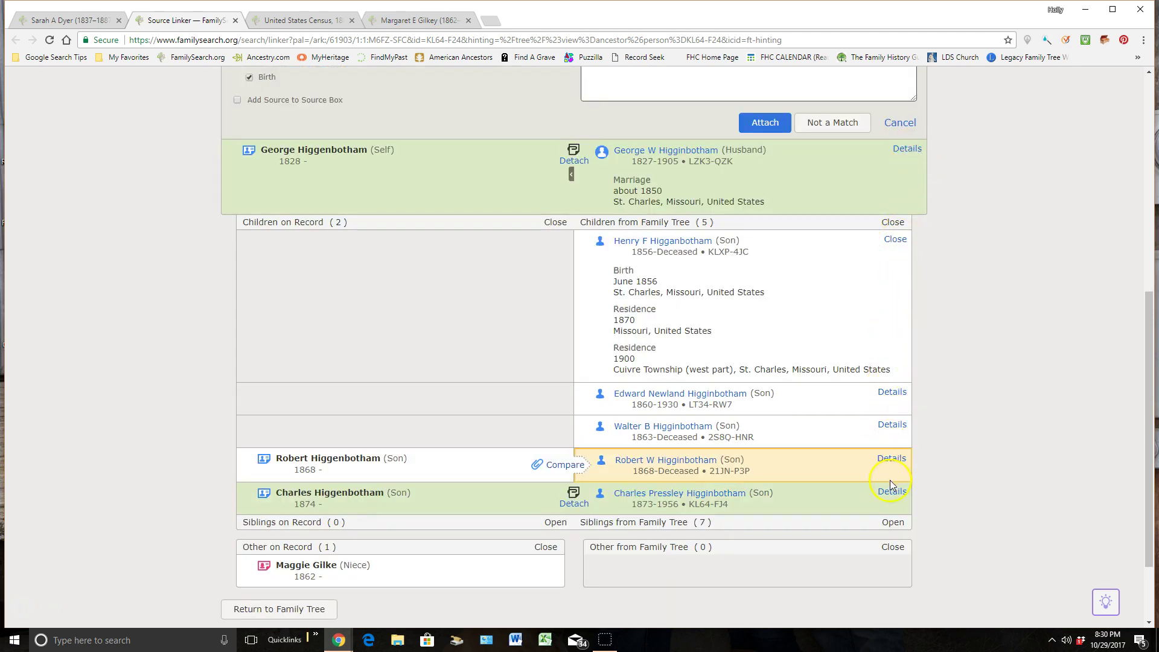
click(892, 393)
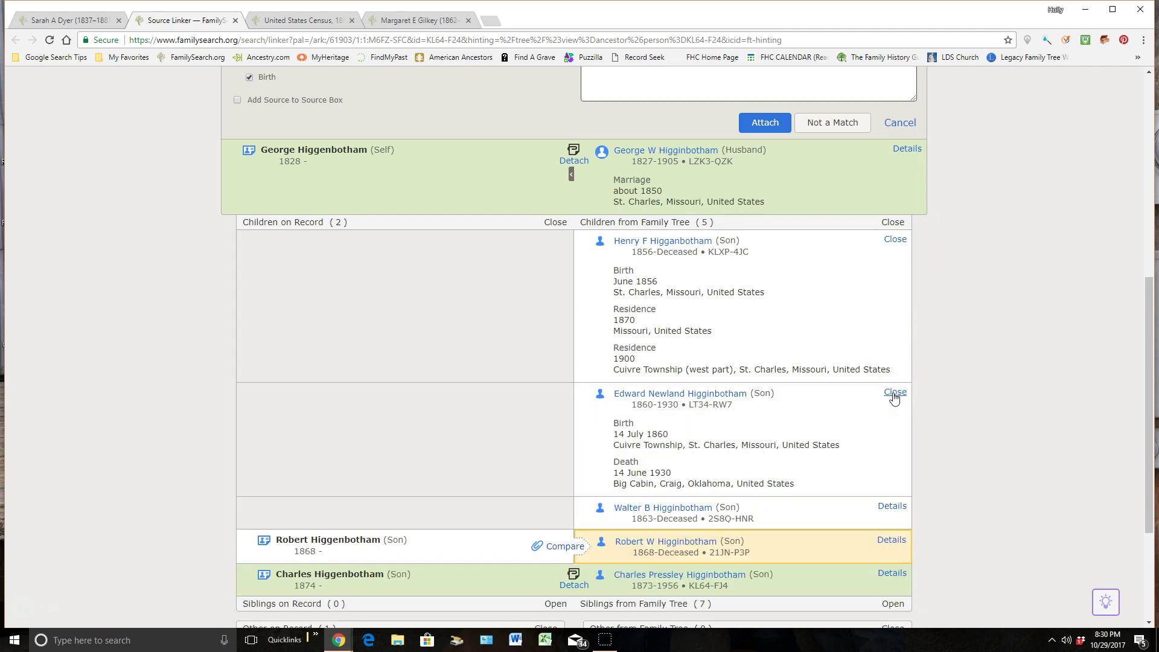
click(894, 393)
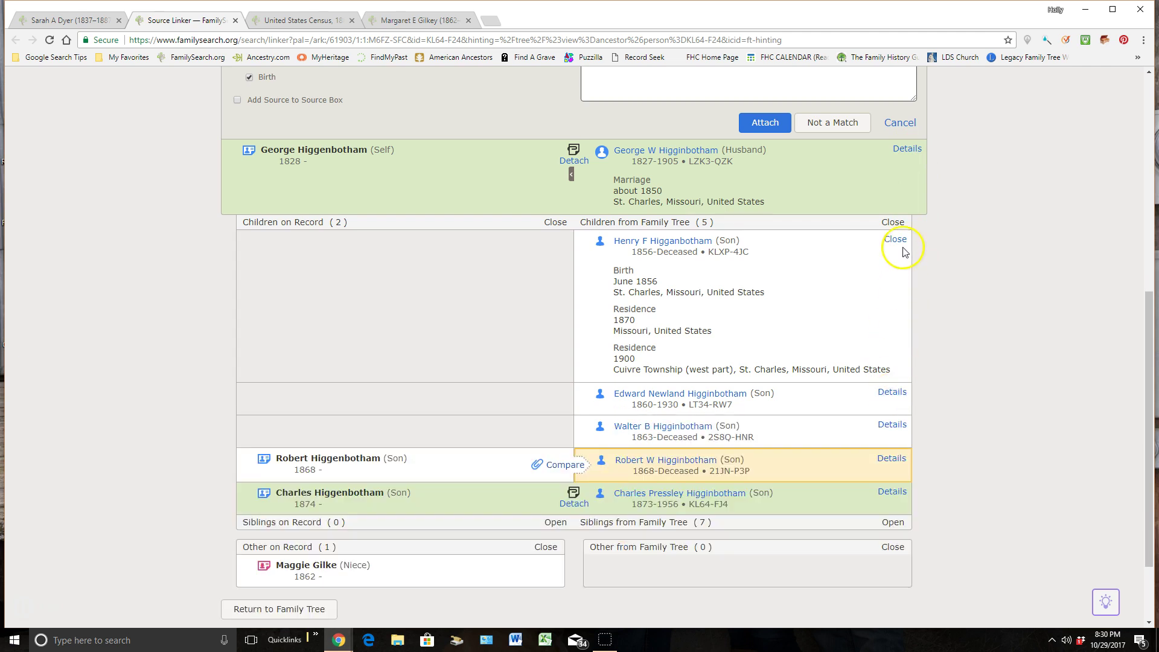
click(895, 239)
click(899, 427)
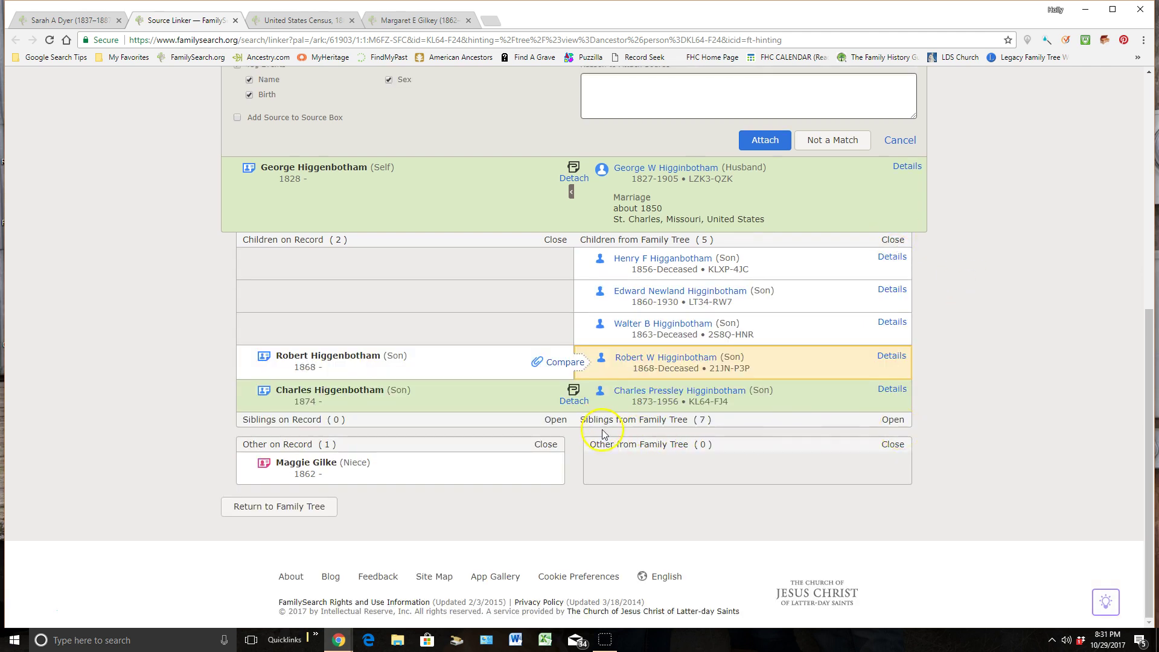
click(699, 422)
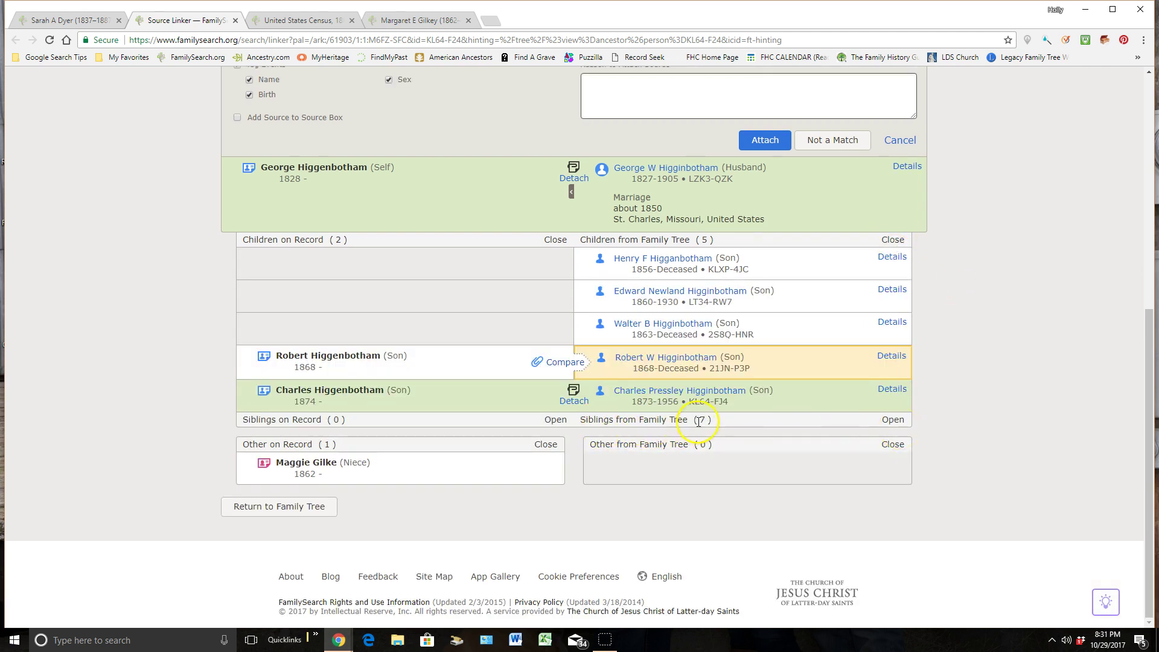
click(893, 421)
scroll(1001, 401, down, 3)
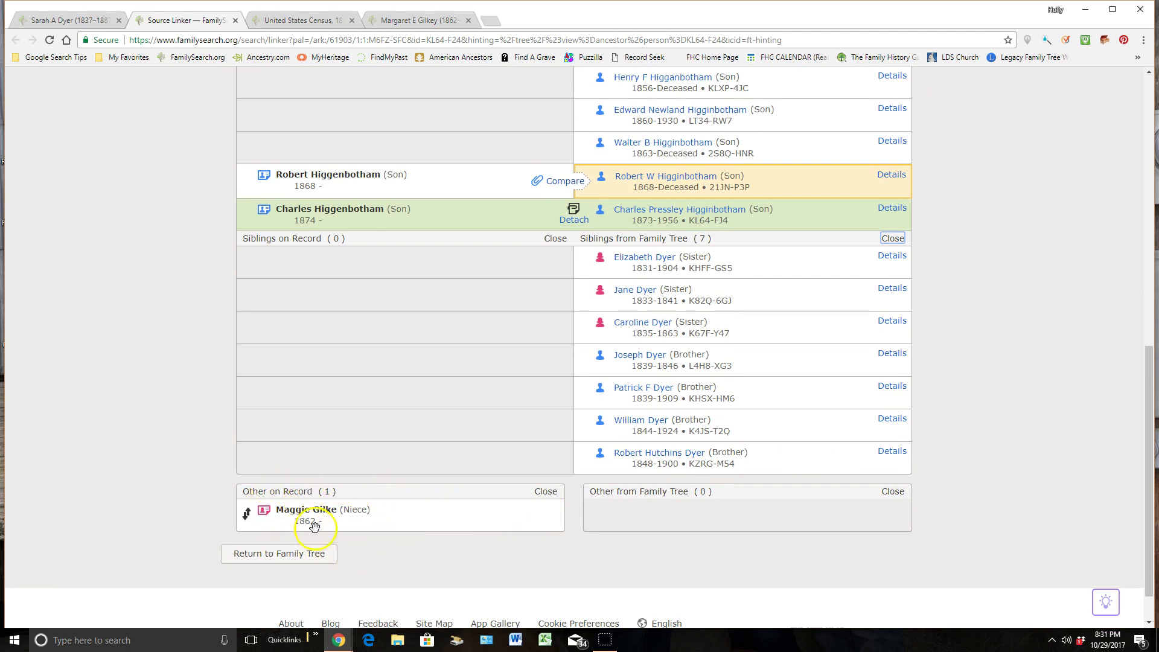
mouse_move(343, 514)
drag(378, 513, 308, 330)
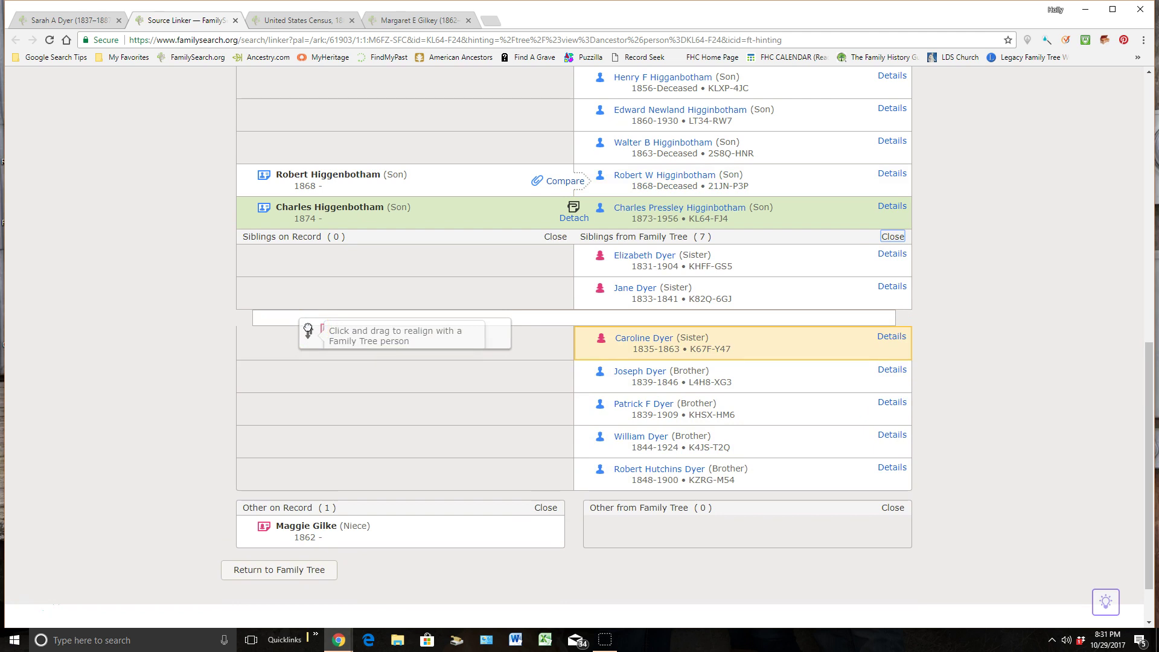
drag(308, 330, 284, 506)
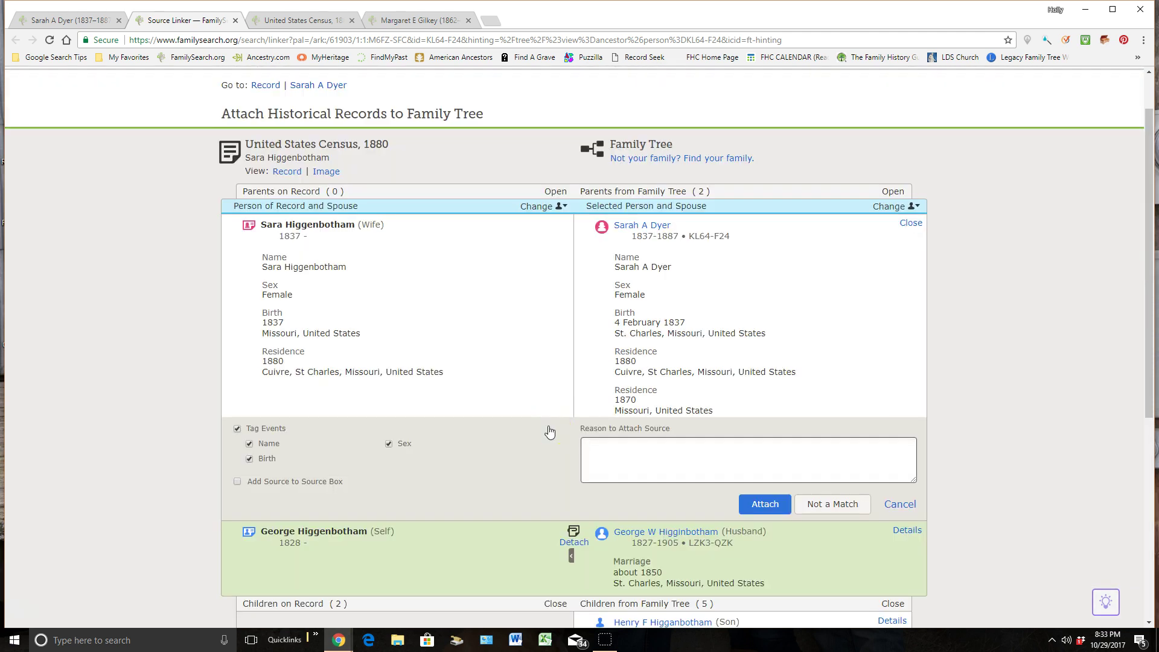
click(615, 450)
text(Provides evidence of family relationships, birth years, birth places, occupations, and residence. It also provides evidence that Margaret E Gilkey is living with George and Sarah Higginbotham and is their neice.)
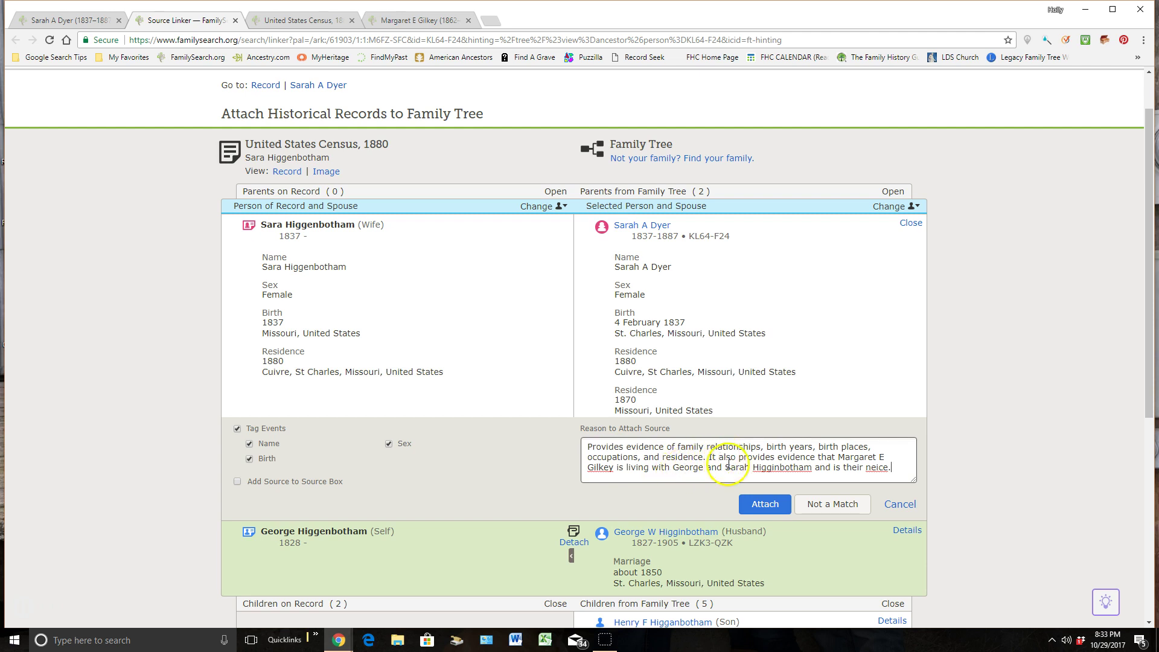
click(773, 466)
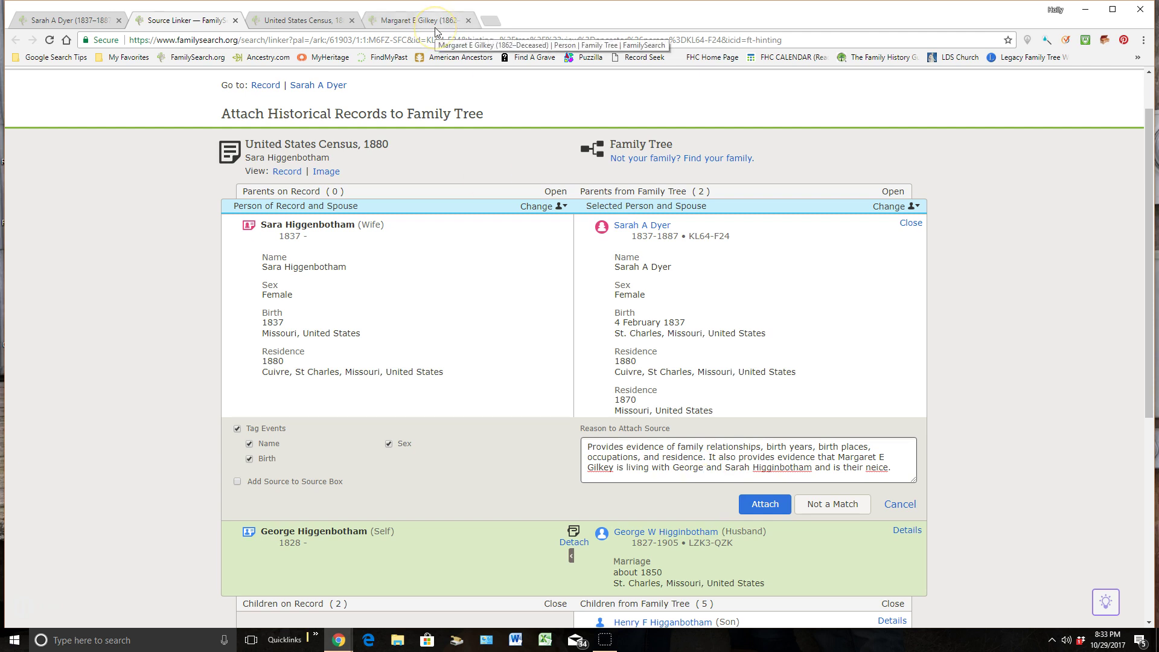
click(482, 16)
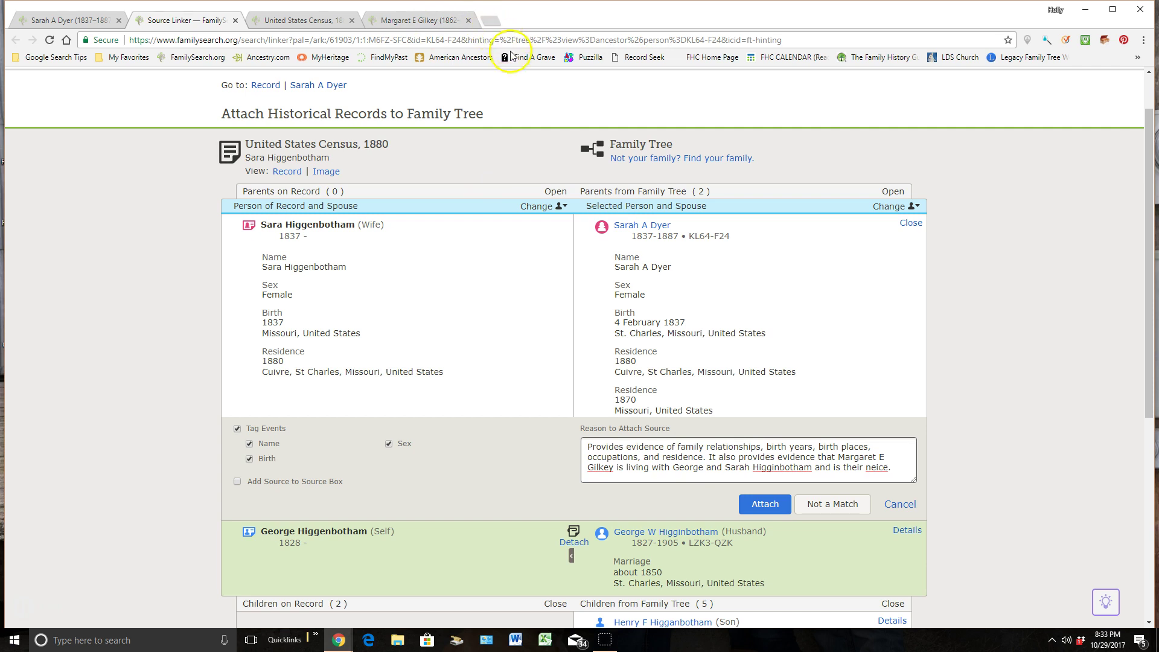
click(766, 507)
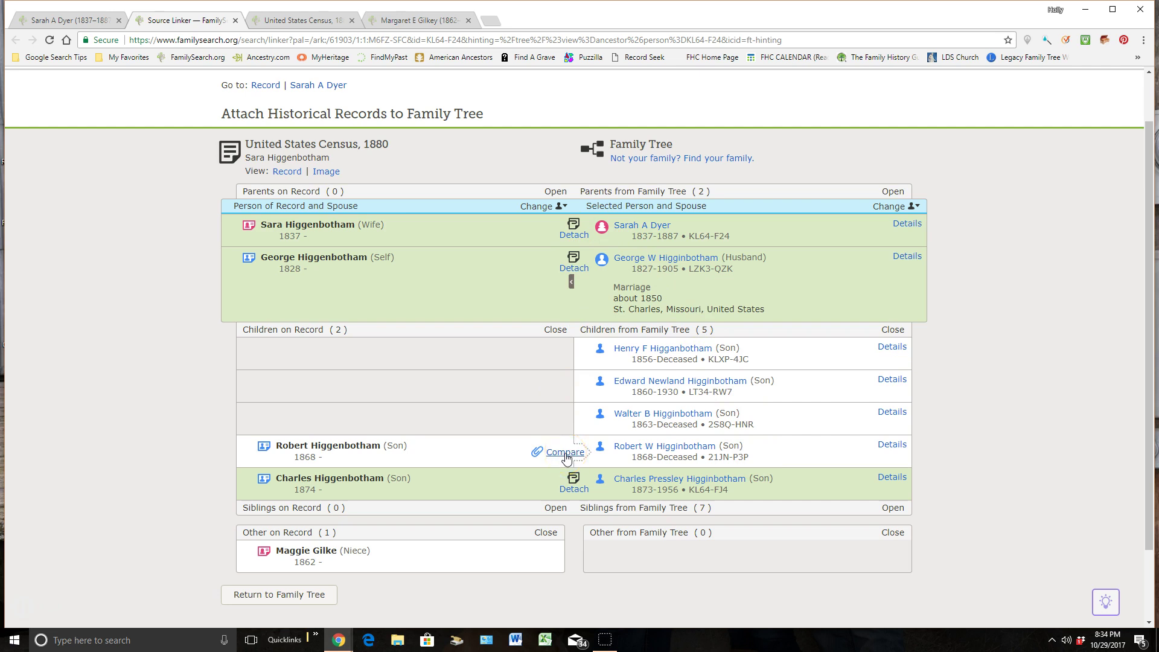
click(565, 453)
scroll(1050, 414, down, 3)
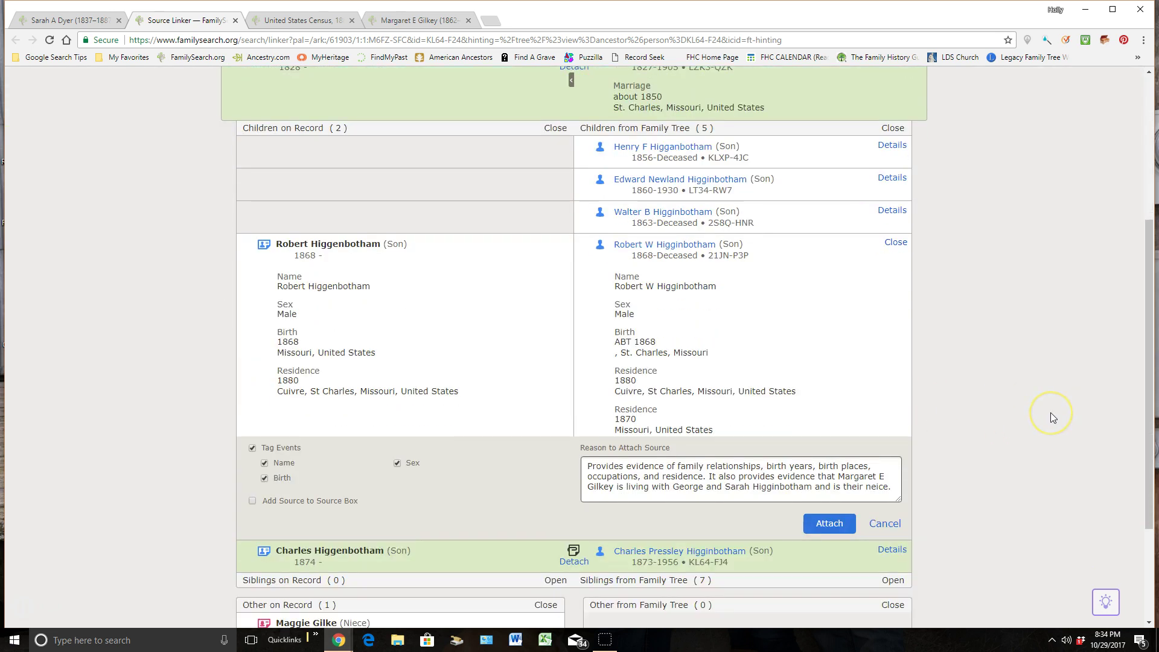
scroll(1050, 417, down, 1)
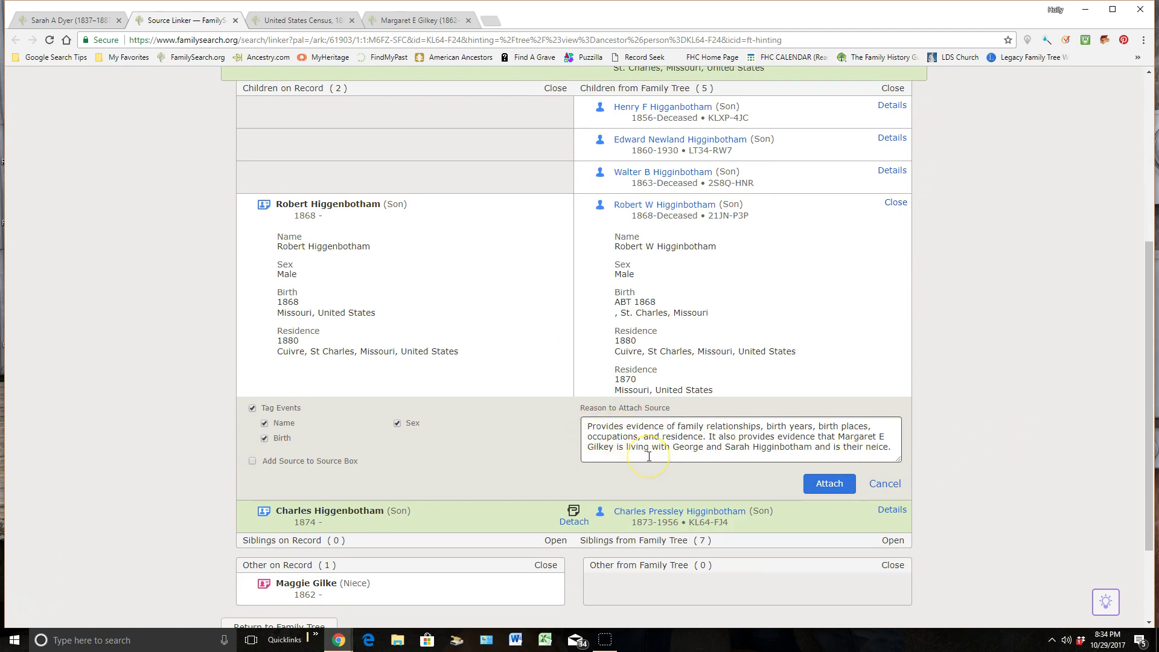
click(822, 489)
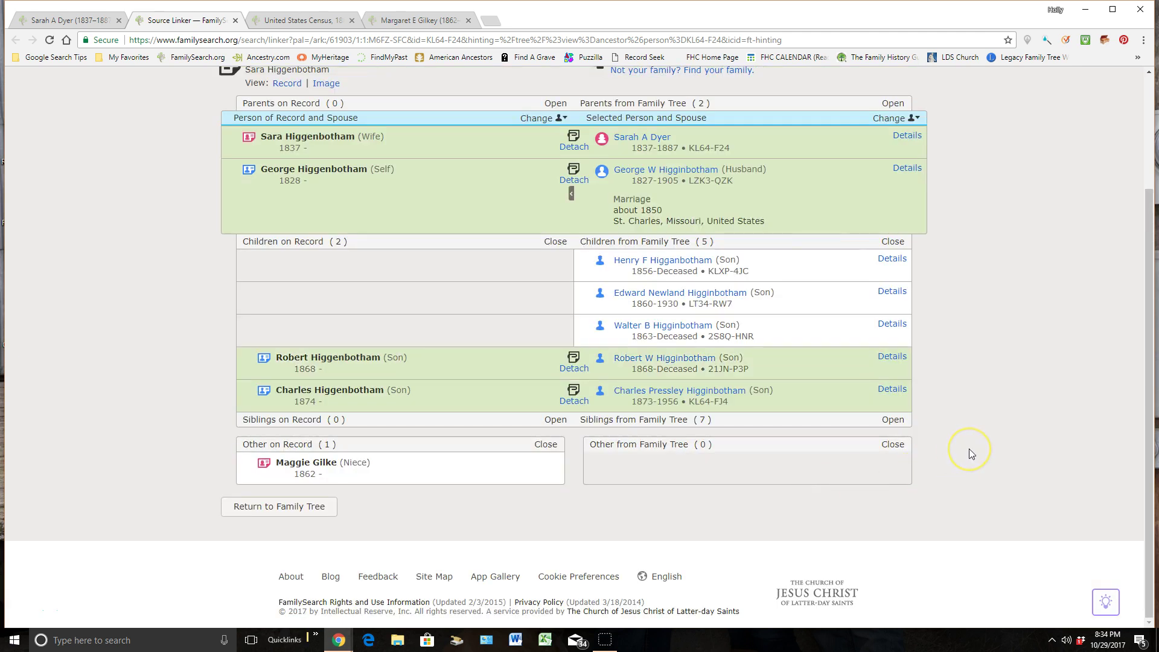
click(353, 474)
click(547, 120)
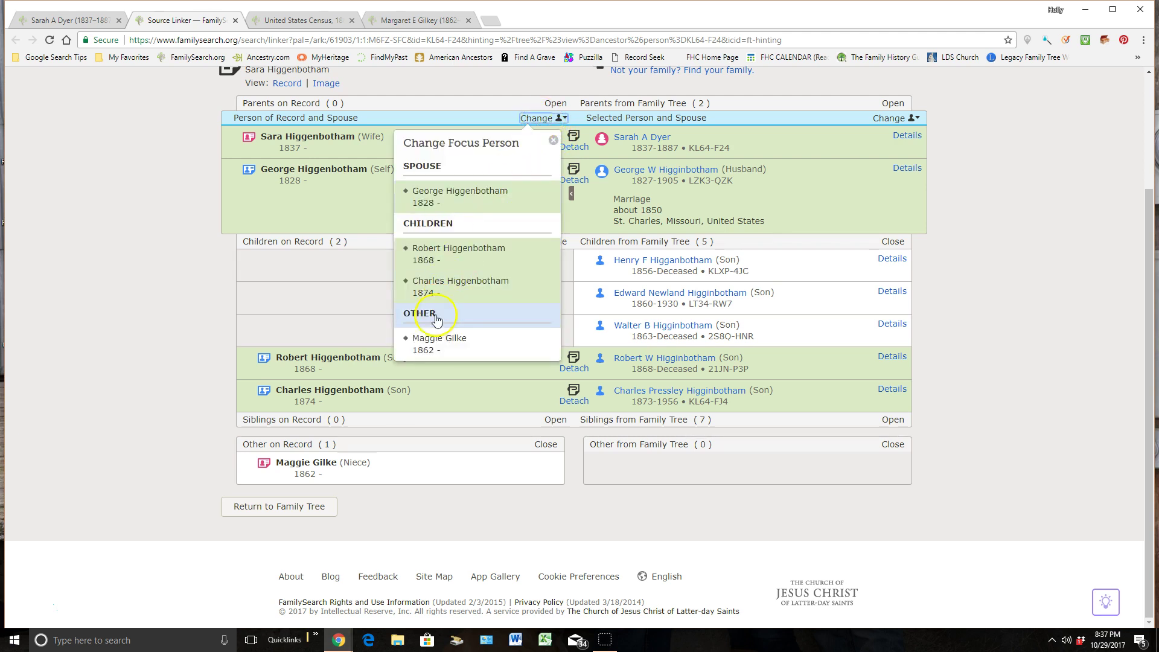
click(426, 341)
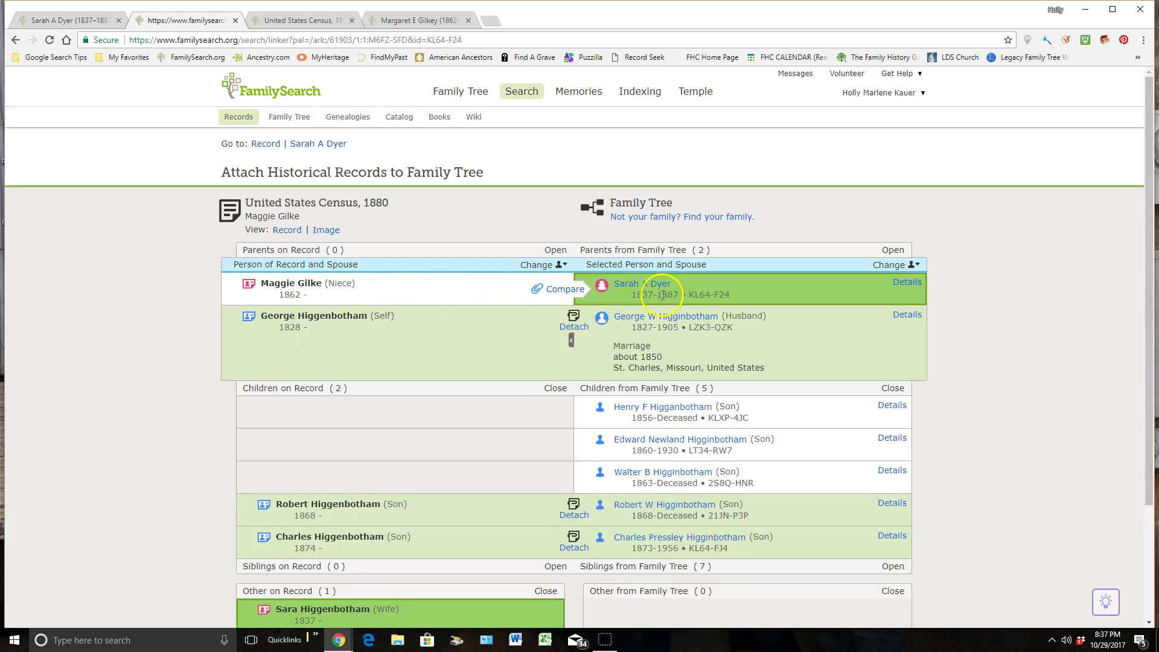
click(888, 266)
scroll(993, 380, down, 3)
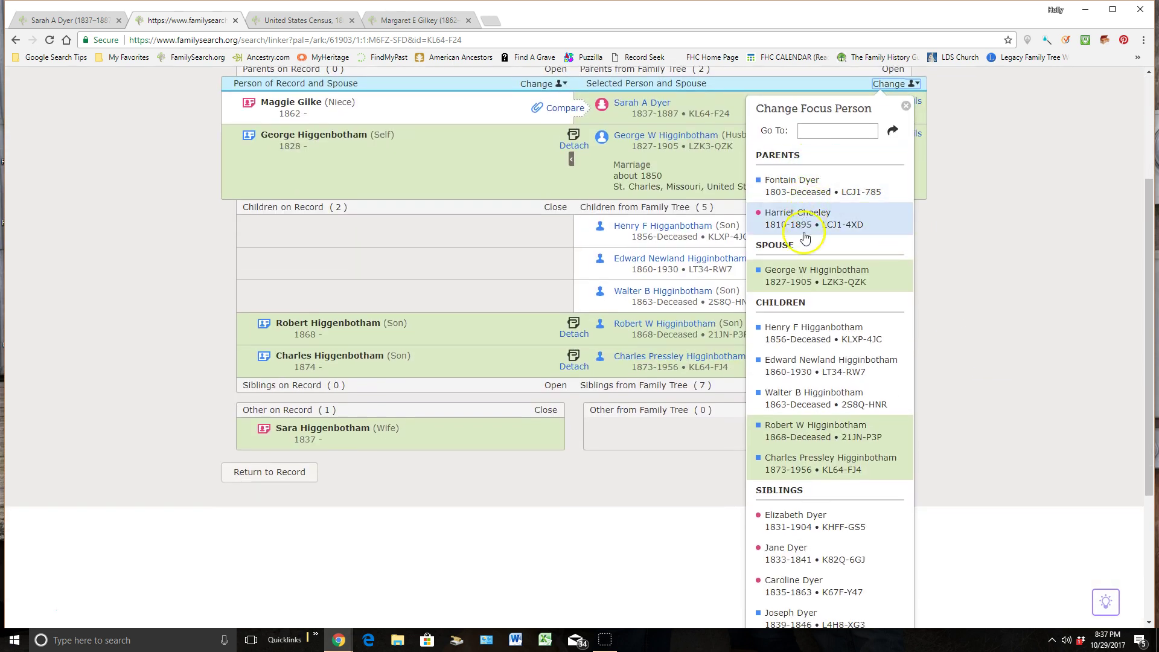
scroll(822, 552, down, 2)
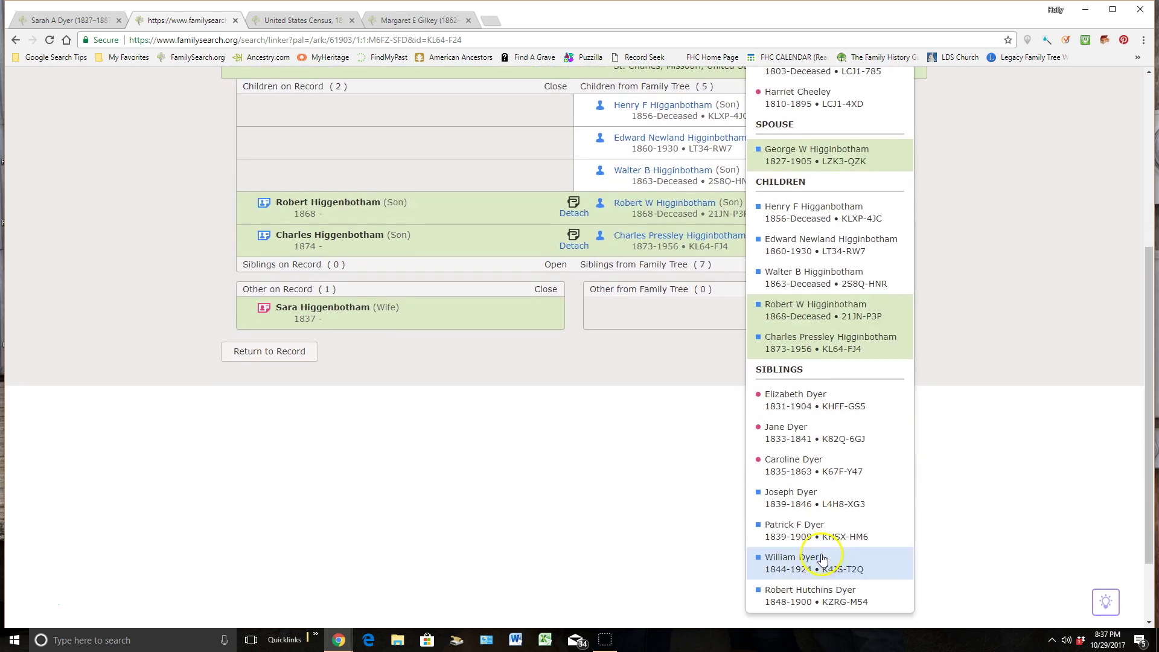
scroll(821, 558, up, 5)
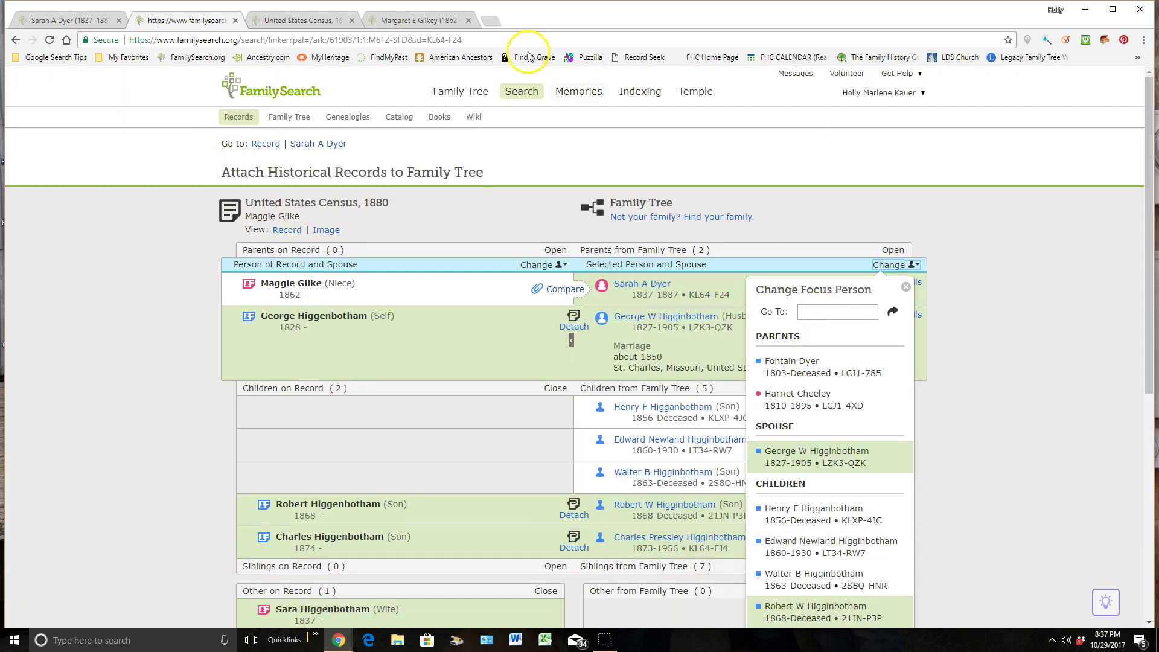
click(423, 20)
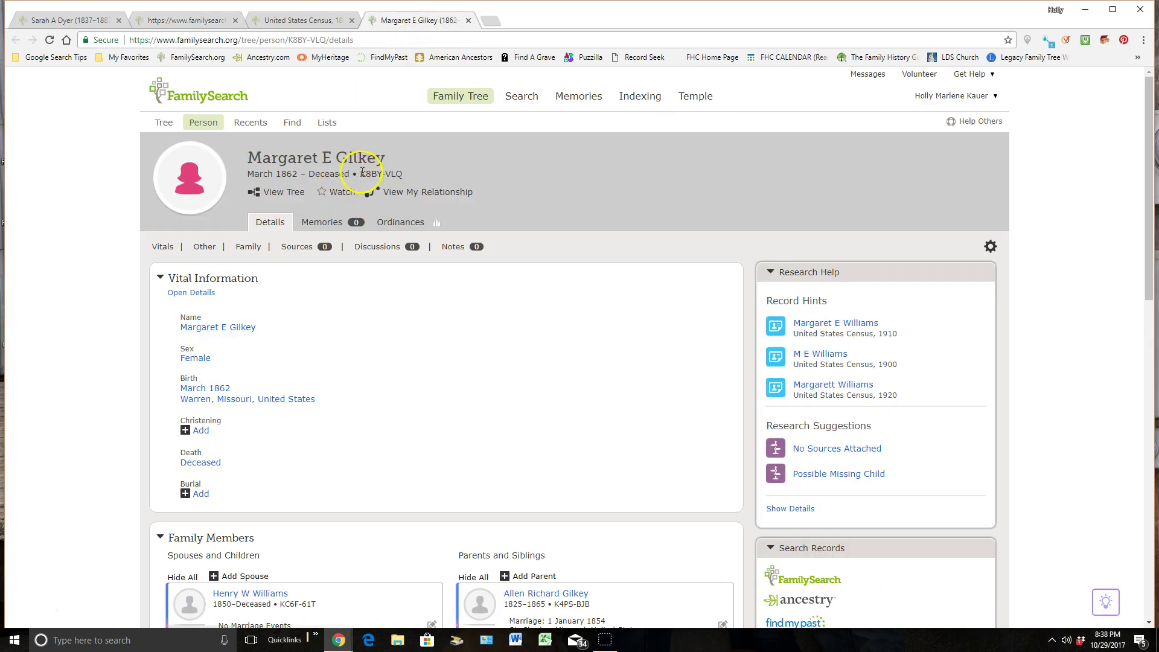
drag(360, 174, 402, 174)
right_click(396, 175)
click(423, 181)
click(200, 20)
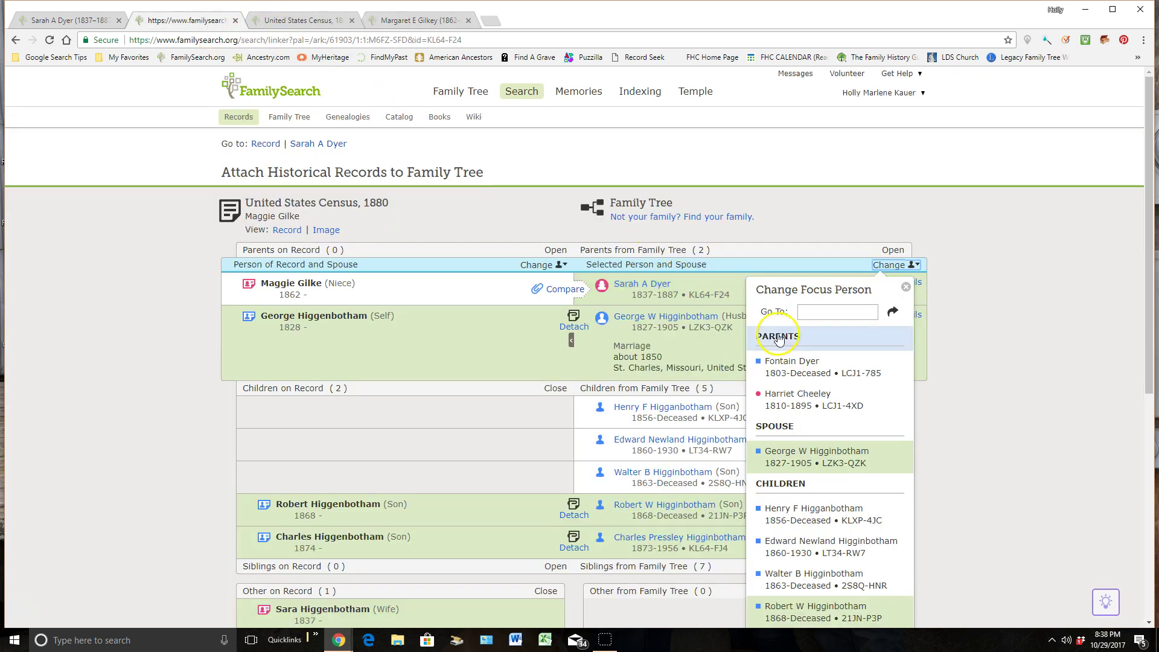
click(806, 313)
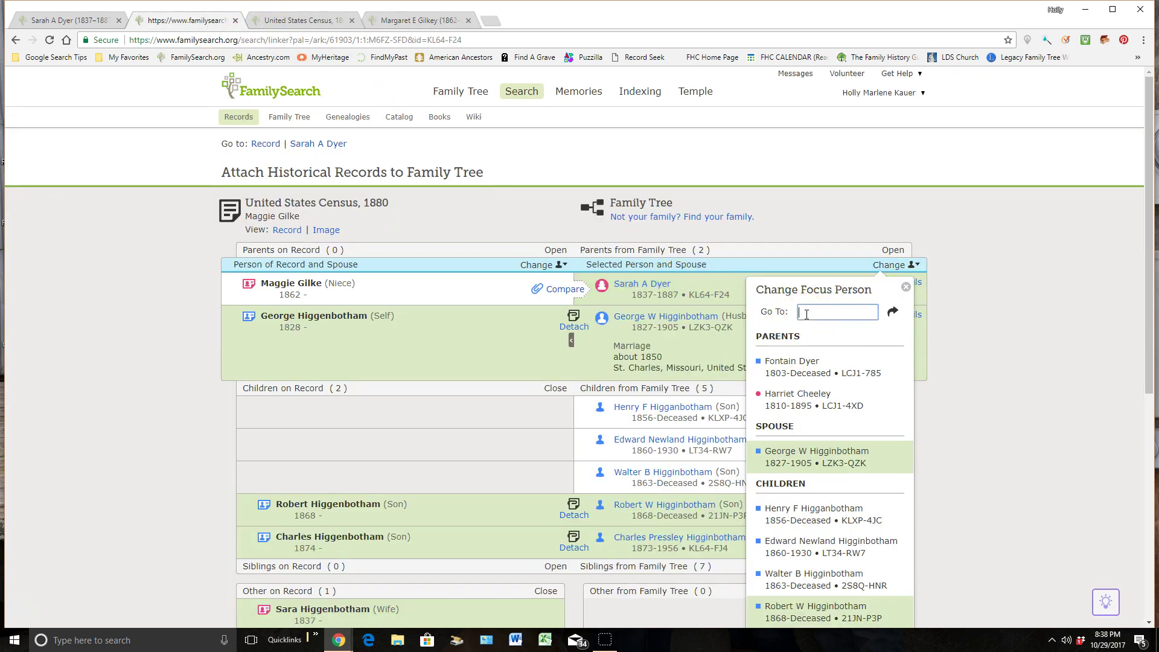
right_click(806, 313)
click(826, 375)
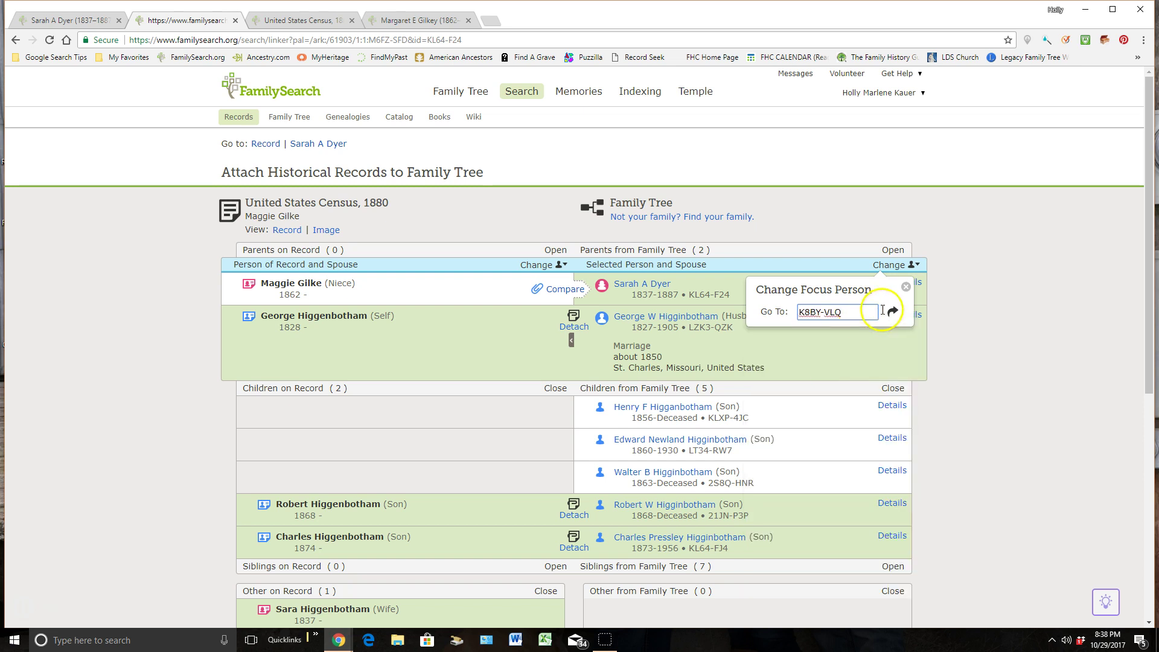
click(892, 311)
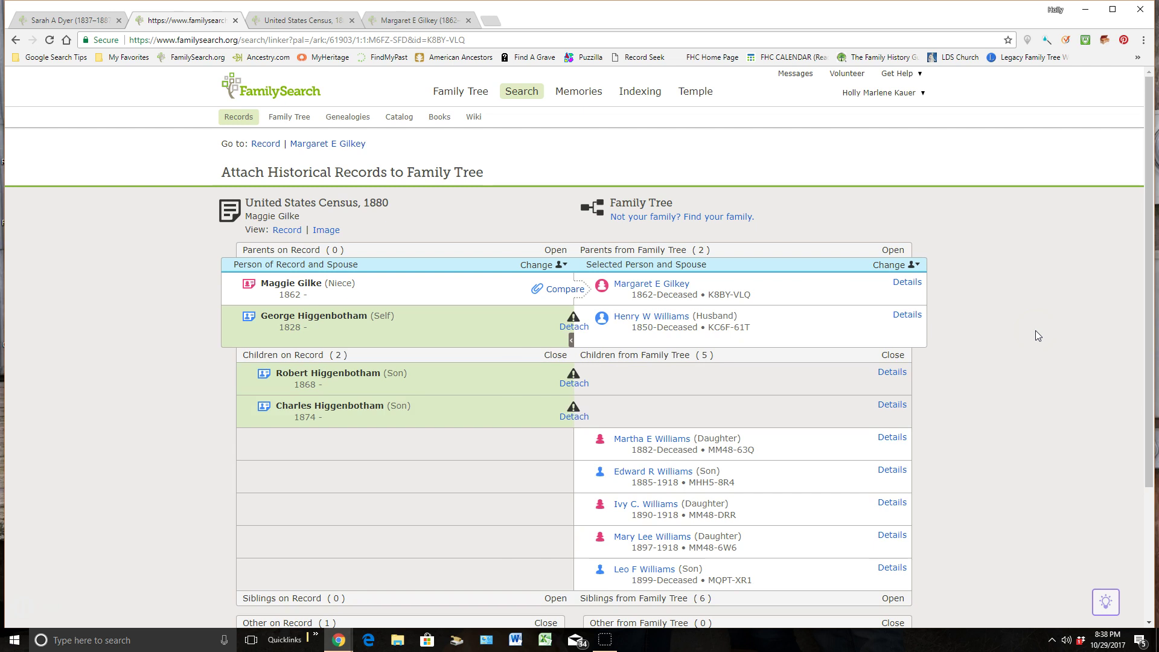
click(560, 291)
scroll(1081, 324, down, 2)
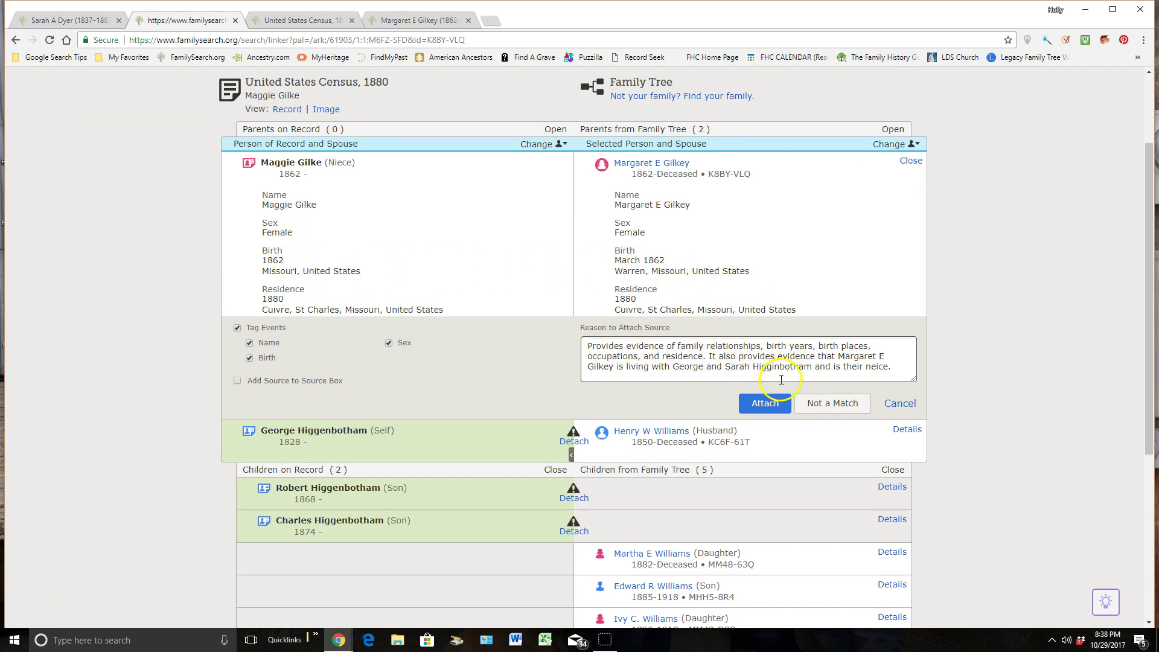
click(766, 404)
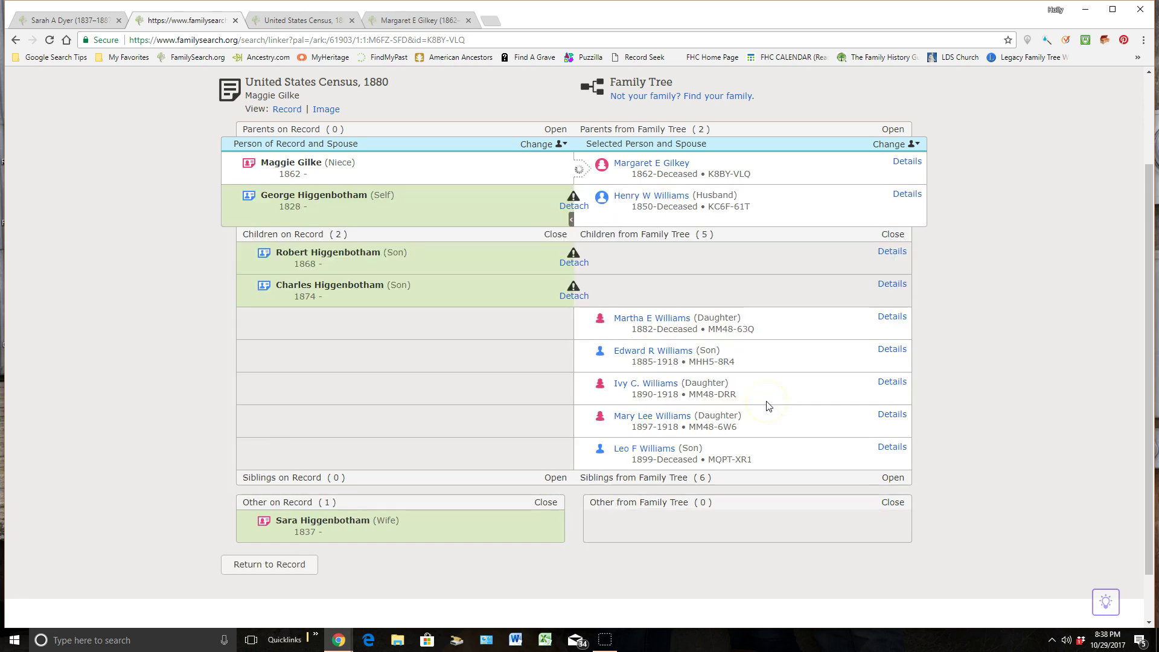